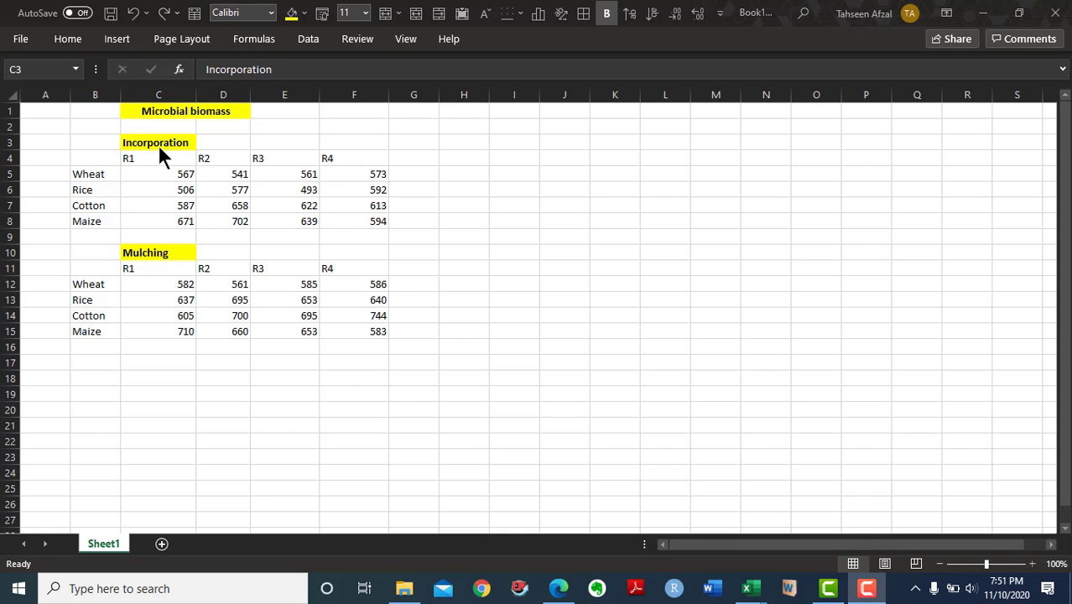
double_click(158, 141)
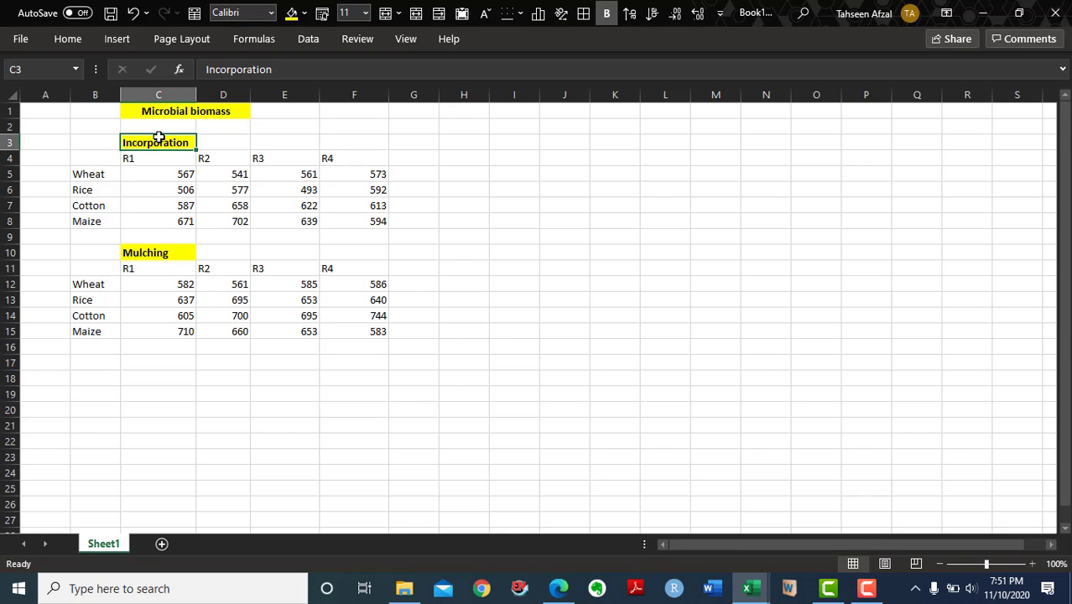
double_click(159, 140)
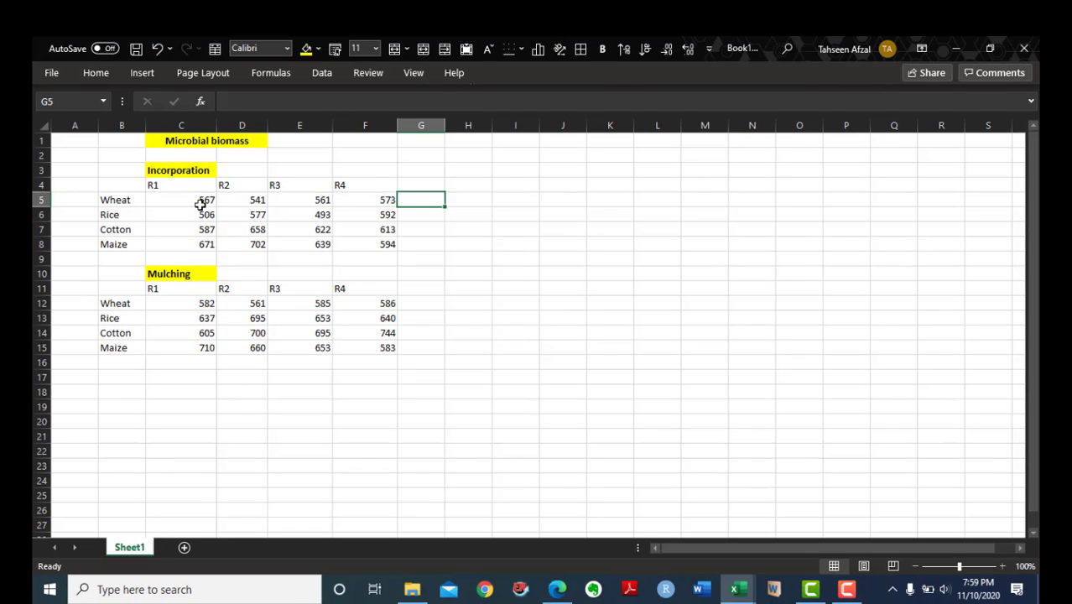
click(160, 171)
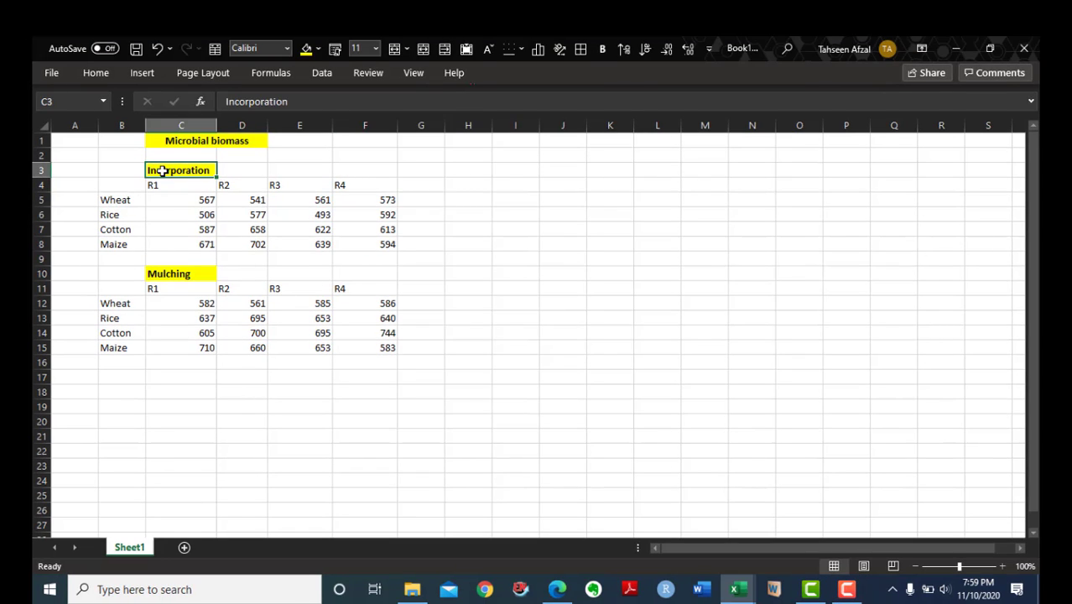
click(175, 274)
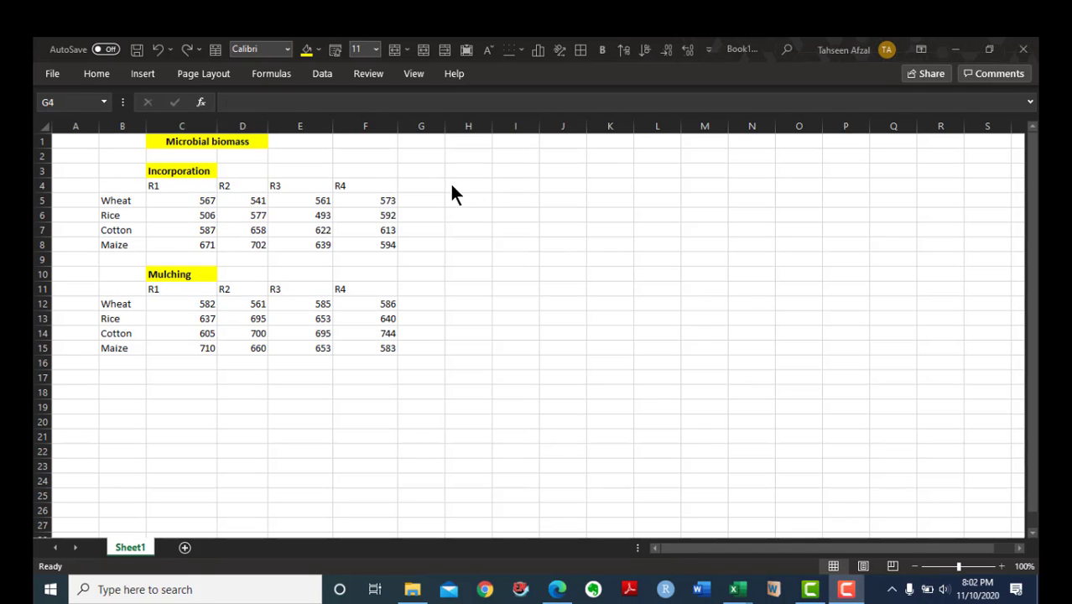
Enter the heading Average in cell G4, beside the R4 column
click(428, 182)
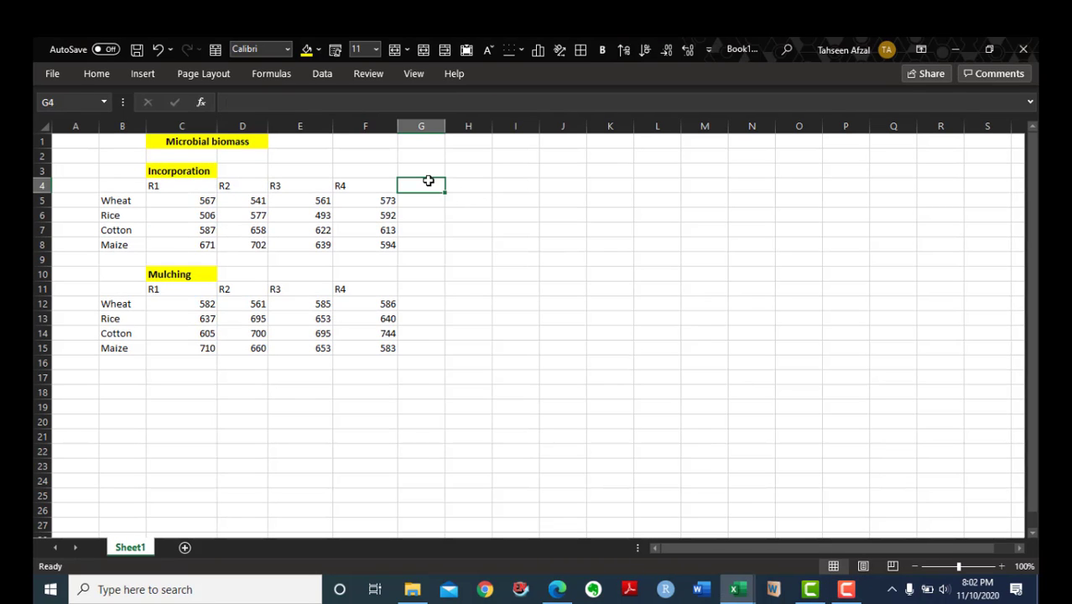
text(Av)
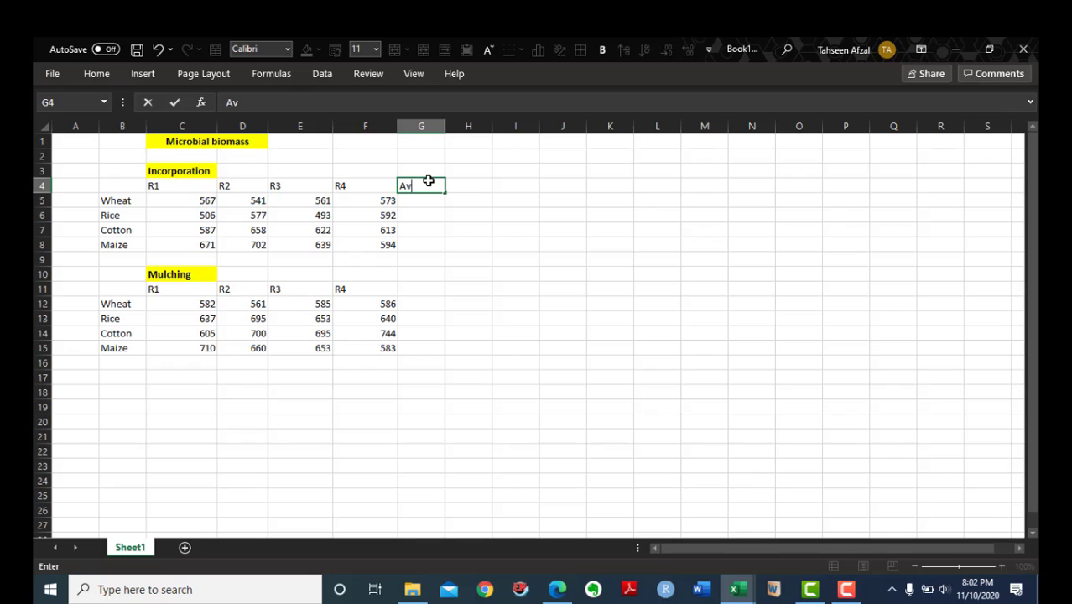
text(erage)
key(Return)
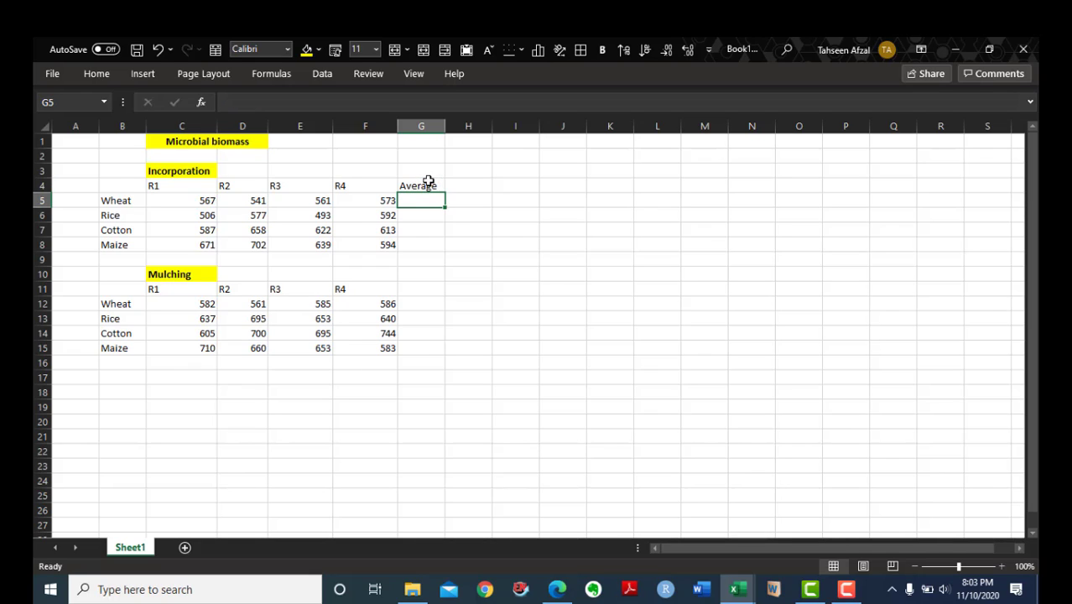
Calculate wheat's average of C5:F5 in G5 with the AVERAGE function and fill the formula down to G15
text(=a)
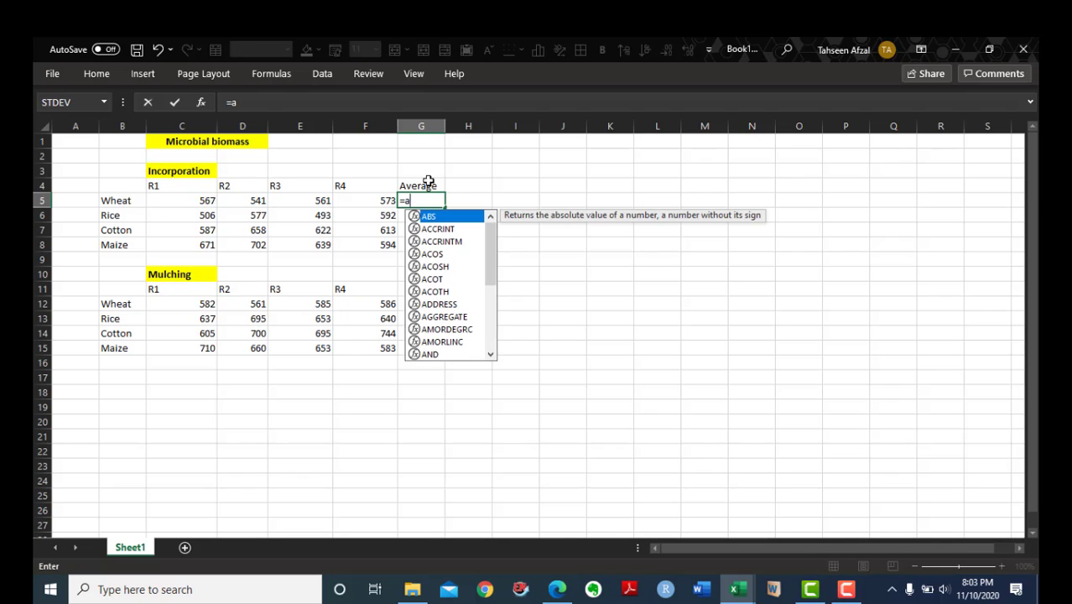
text(verage)
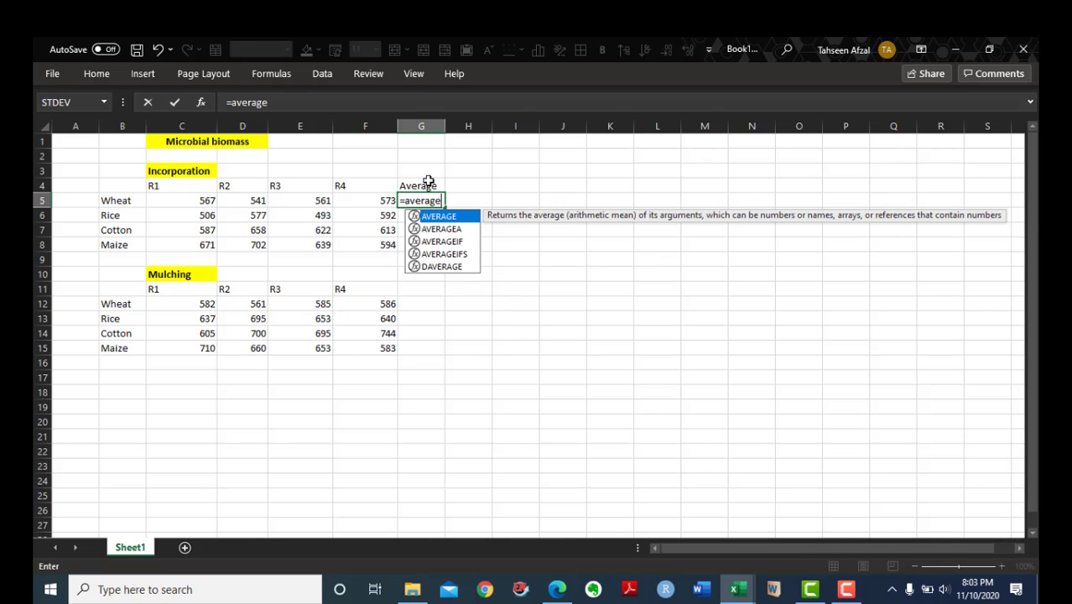
text(()
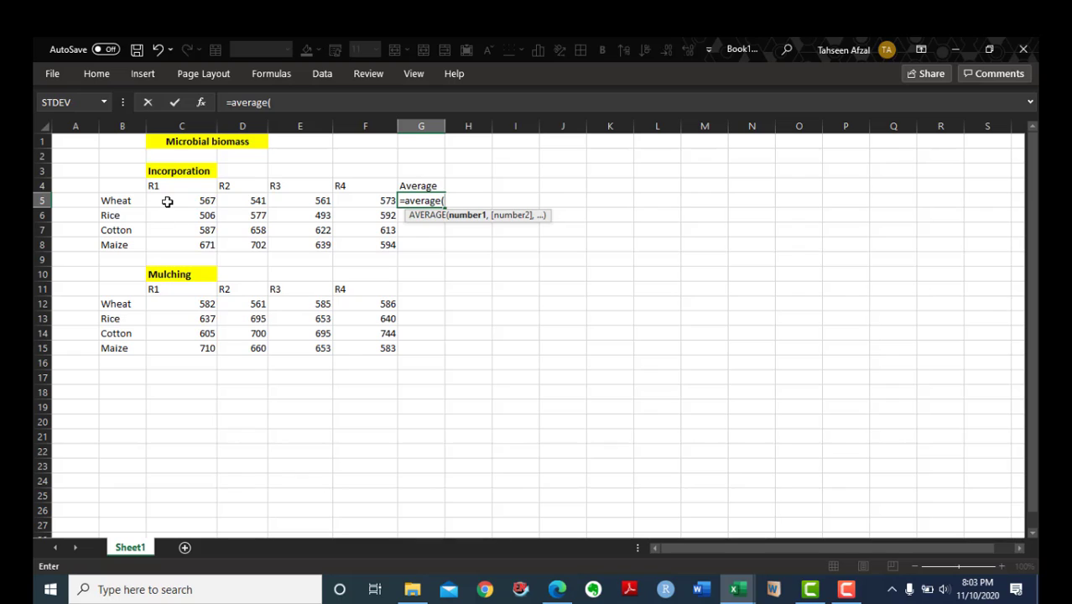
drag(167, 202, 251, 201)
key(shift+Right)
key(shift+Right)
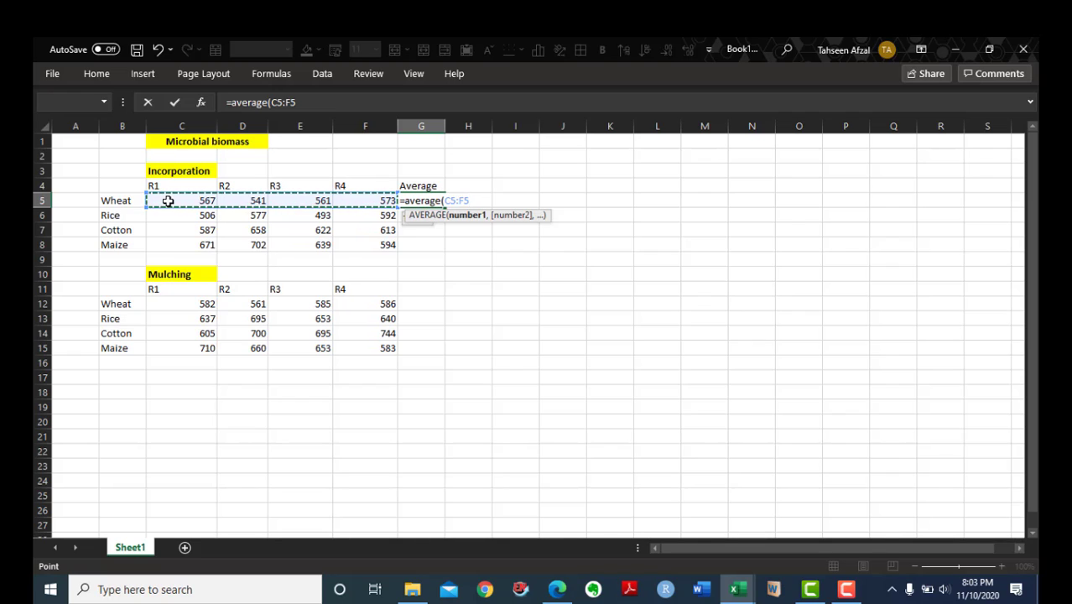
key(Return)
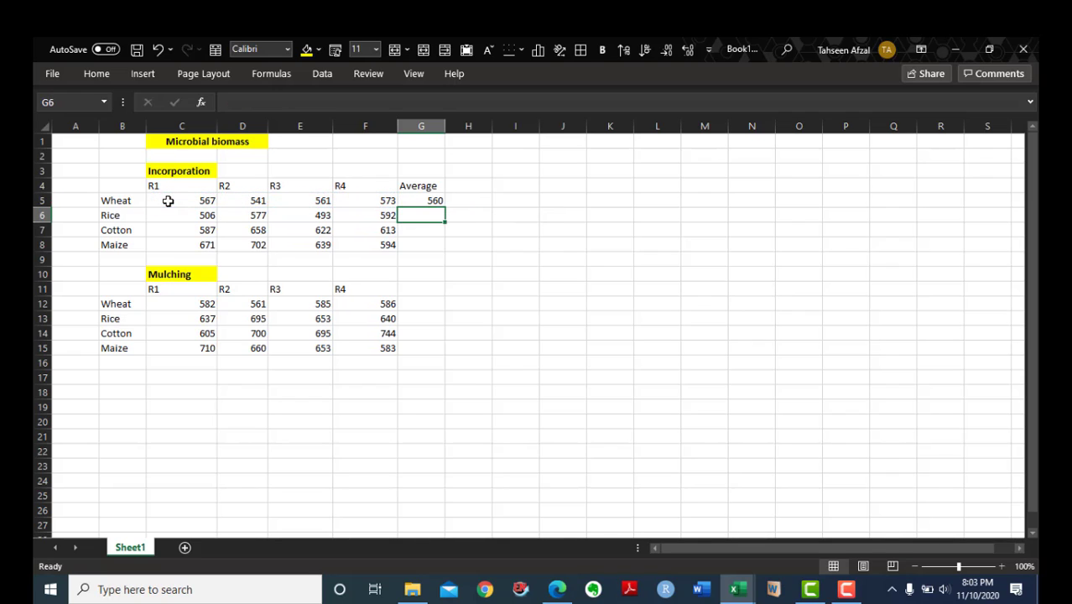
click(417, 198)
drag(445, 207, 426, 348)
Clear the formulas from G9:G11 between the two data blocks and make the Average heading in G4 bold
click(426, 263)
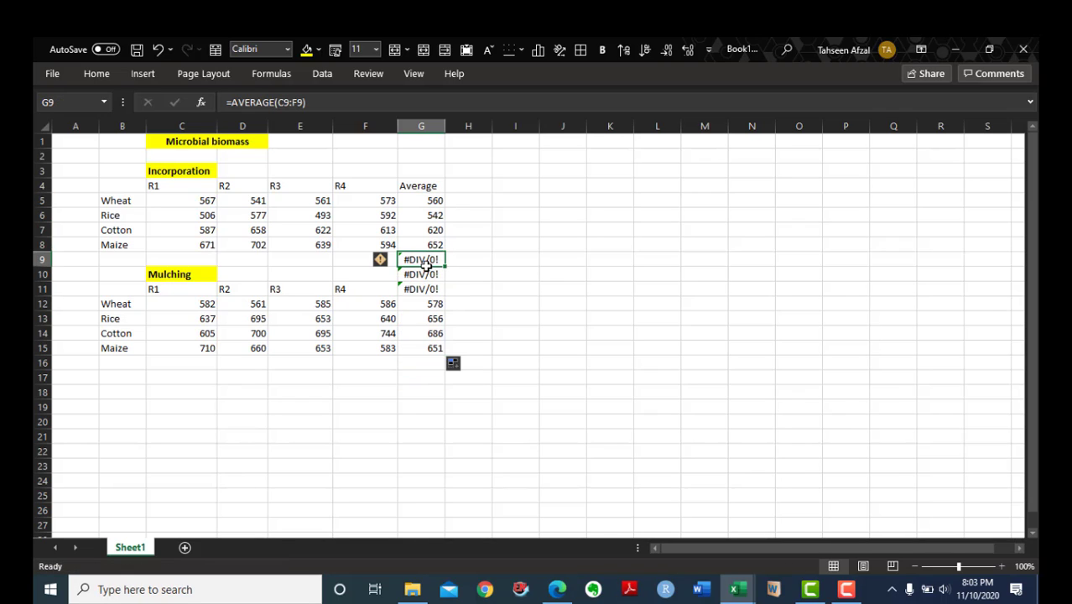
key(shift+Down)
key(shift+Down)
key(Delete)
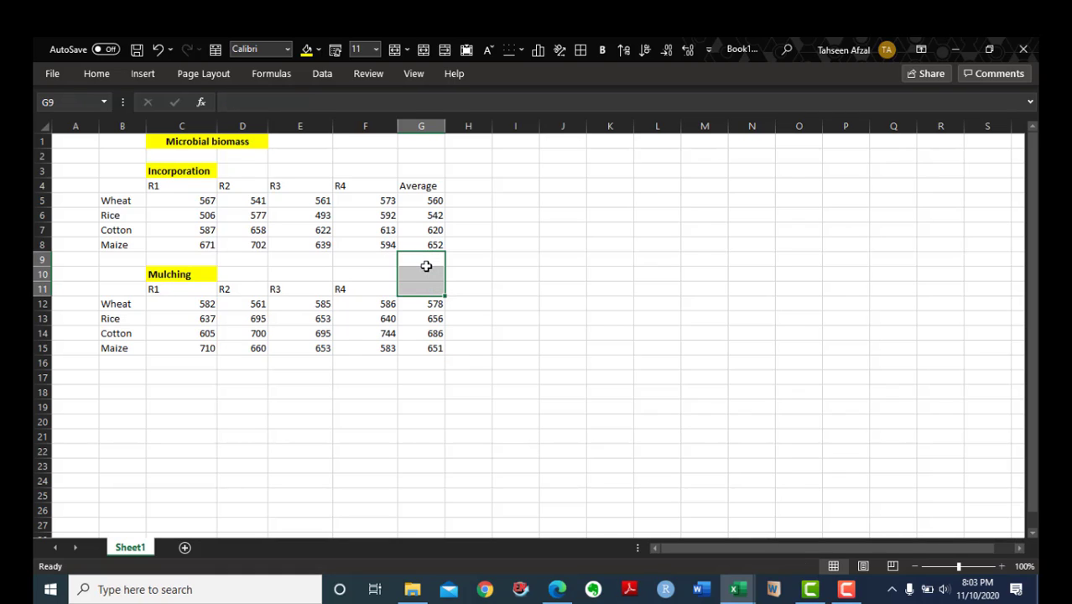
click(415, 187)
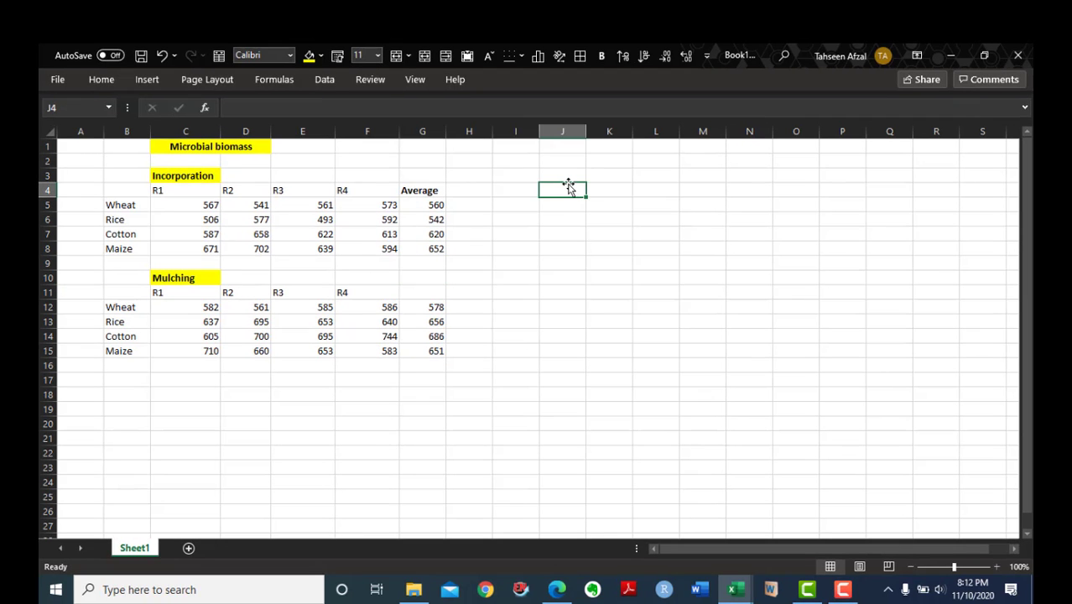
Enter the headings Incorporation in J4 and Mulching in K4, widening column J to fit its heading
text(Inc)
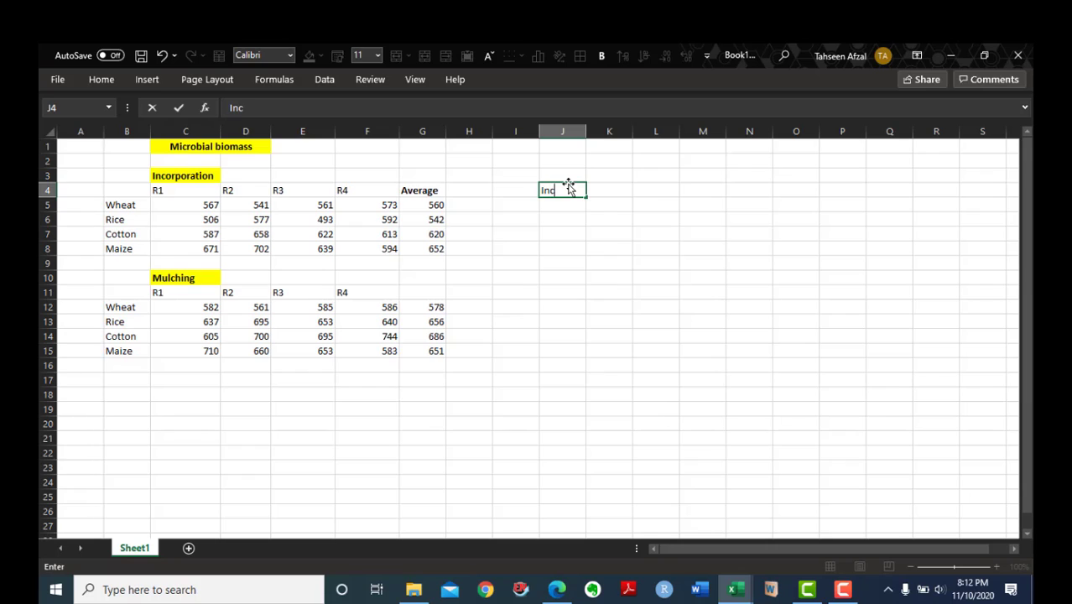
text(orporation)
key(Return)
key(Right)
key(Down)
key(Up)
key(Up)
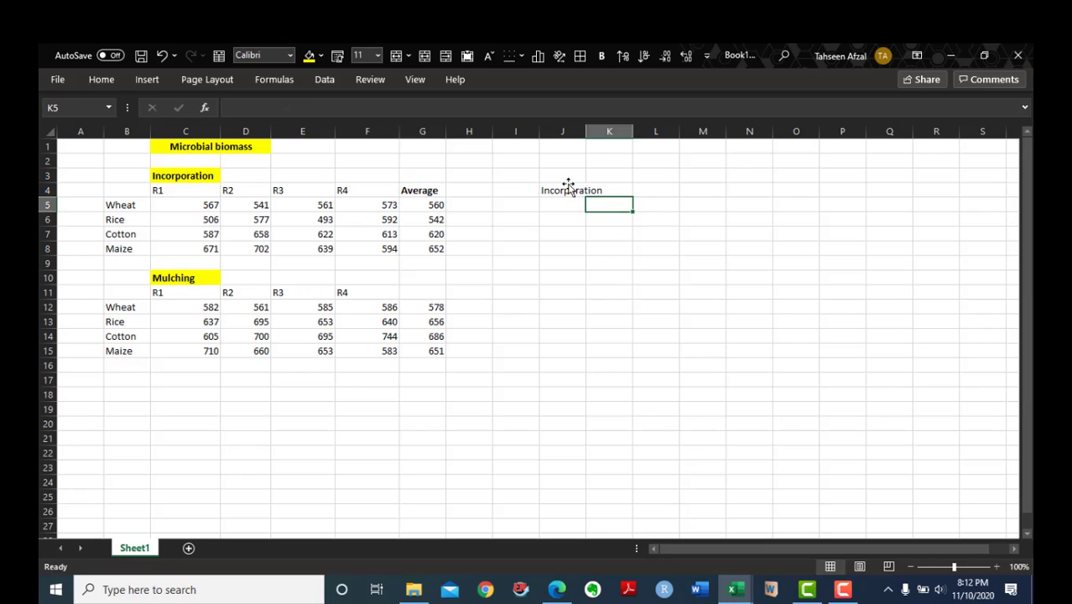
drag(585, 132, 619, 132)
text(Mulching)
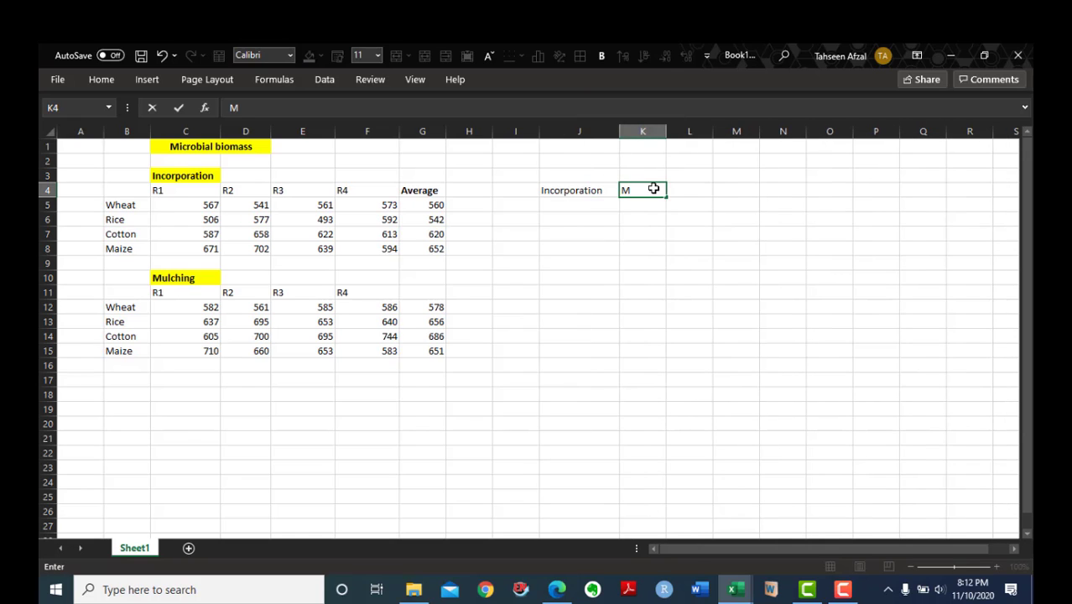
key(Return)
key(Return)
Copy the crop names from B5:B8 into I5:I8 as the row labels of the summary table
click(133, 206)
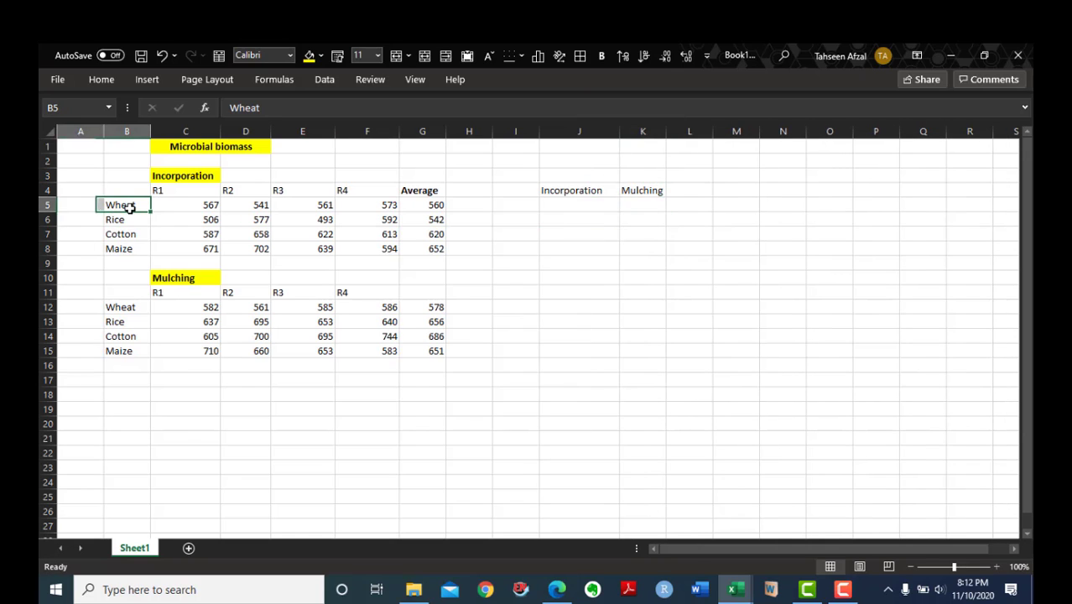
key(ctrl+shift+Down)
key(ctrl+c)
drag(516, 205, 522, 249)
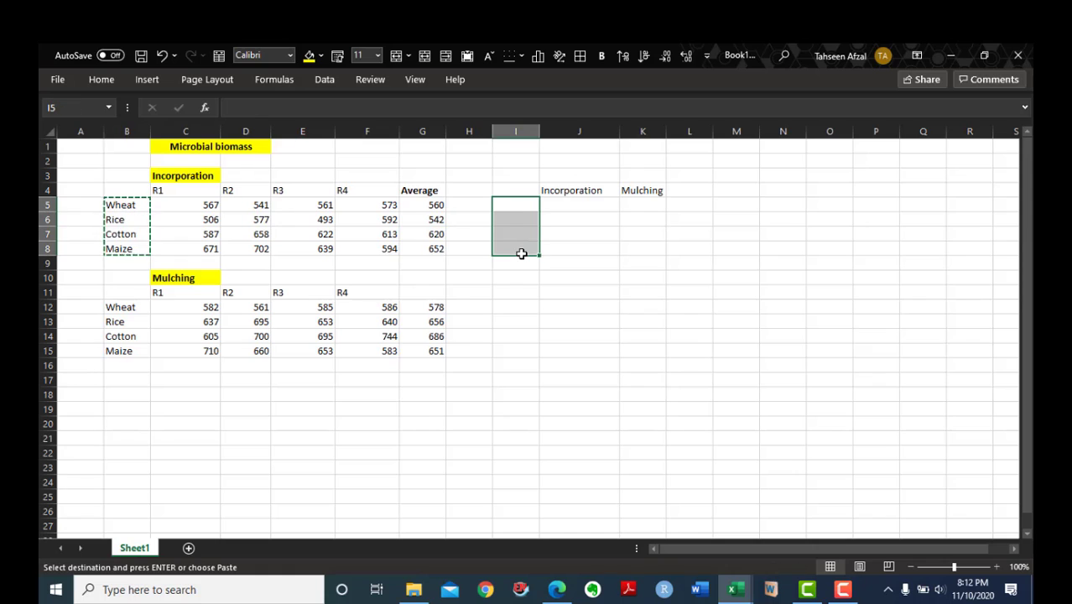
key(ctrl+v)
Copy the Incorporation averages from G5:G8 and paste them as values into J5:J8
click(417, 208)
drag(420, 219, 418, 239)
key(ctrl+c)
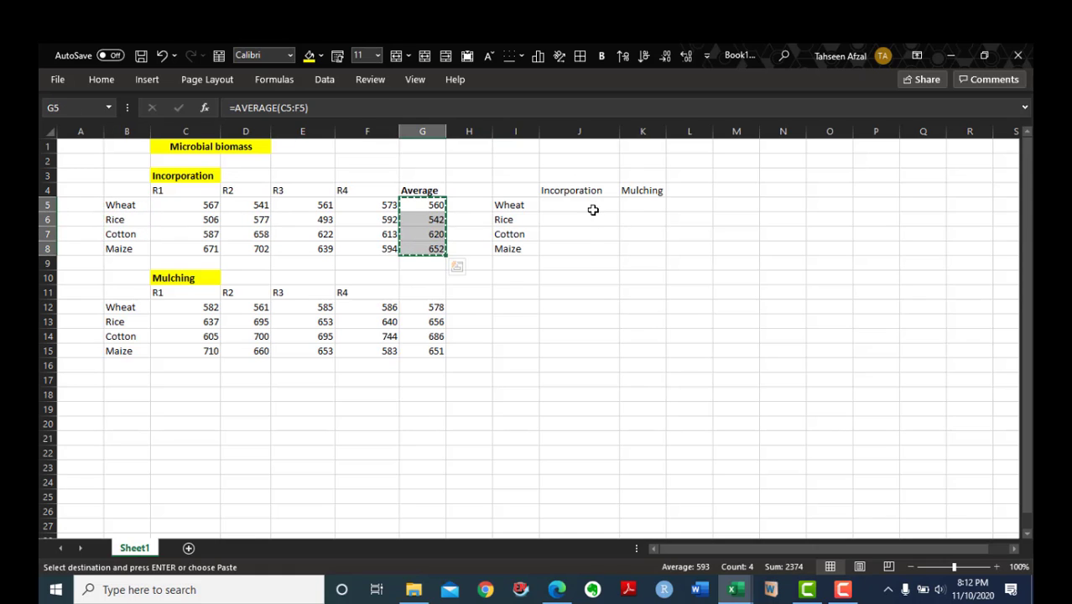
drag(592, 208, 587, 247)
right_click(579, 208)
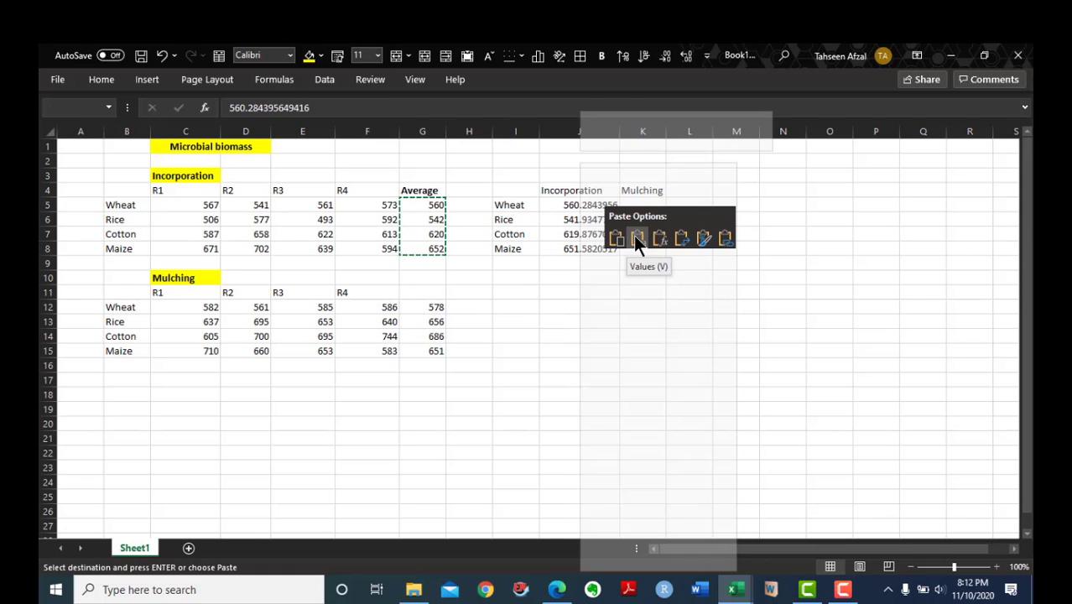
click(635, 237)
Copy the Mulching averages from G12:G15 and paste them as values into K5:K8
drag(422, 307, 426, 352)
key(ctrl+c)
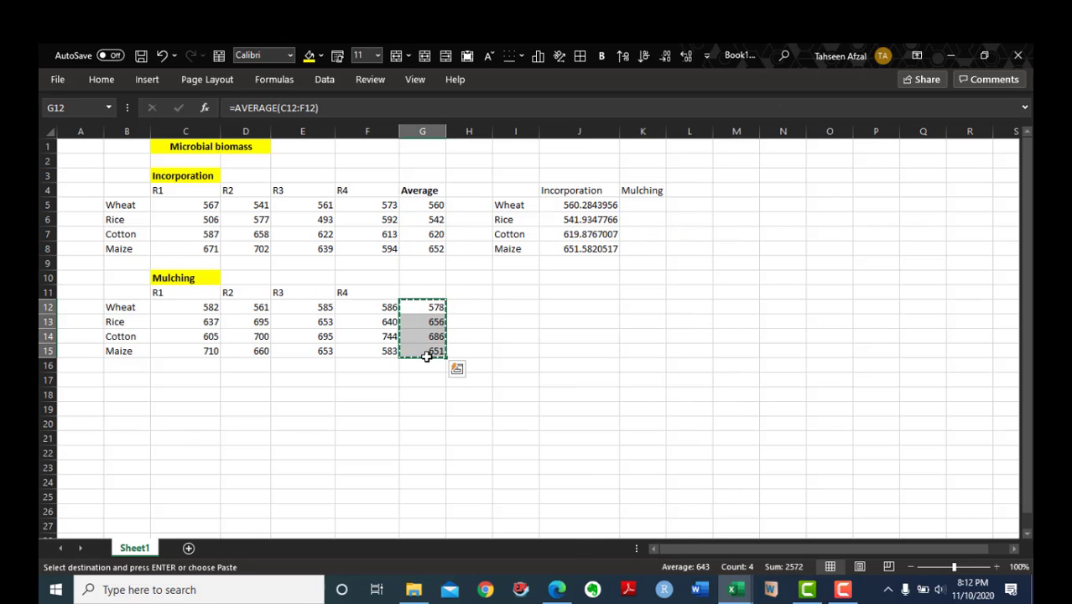
click(653, 209)
drag(655, 210, 644, 249)
right_click(646, 239)
click(705, 243)
Format the summary averages in J5:K8 to show no decimal places
click(608, 210)
click(101, 78)
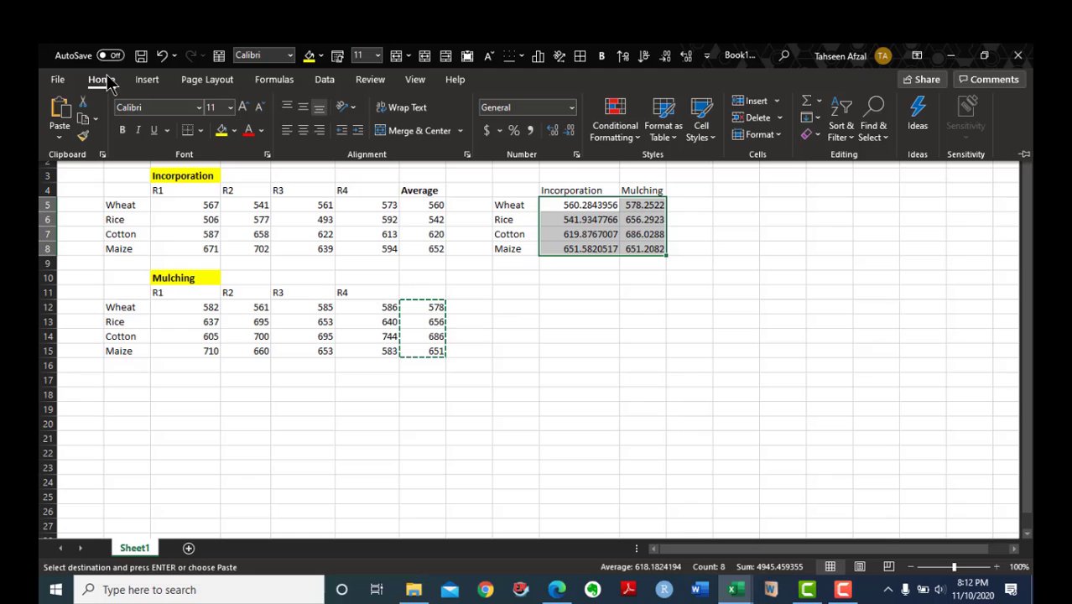
click(570, 132)
click(570, 132)
click(569, 132)
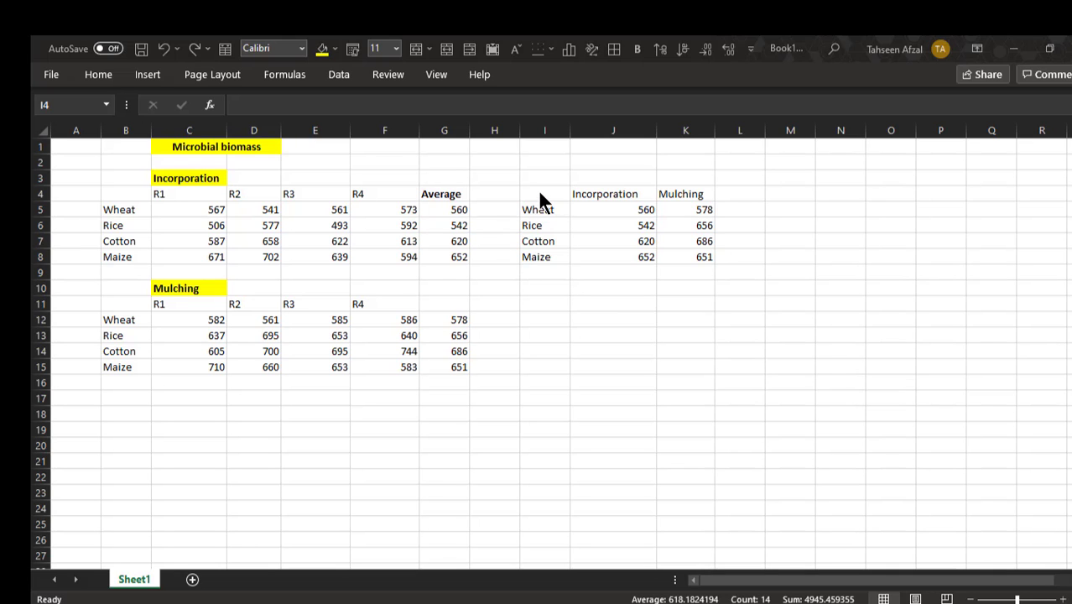
Insert a clustered column chart from the summary table I4:K8 and move it to the empty cells right of the table
key(ctrl+a)
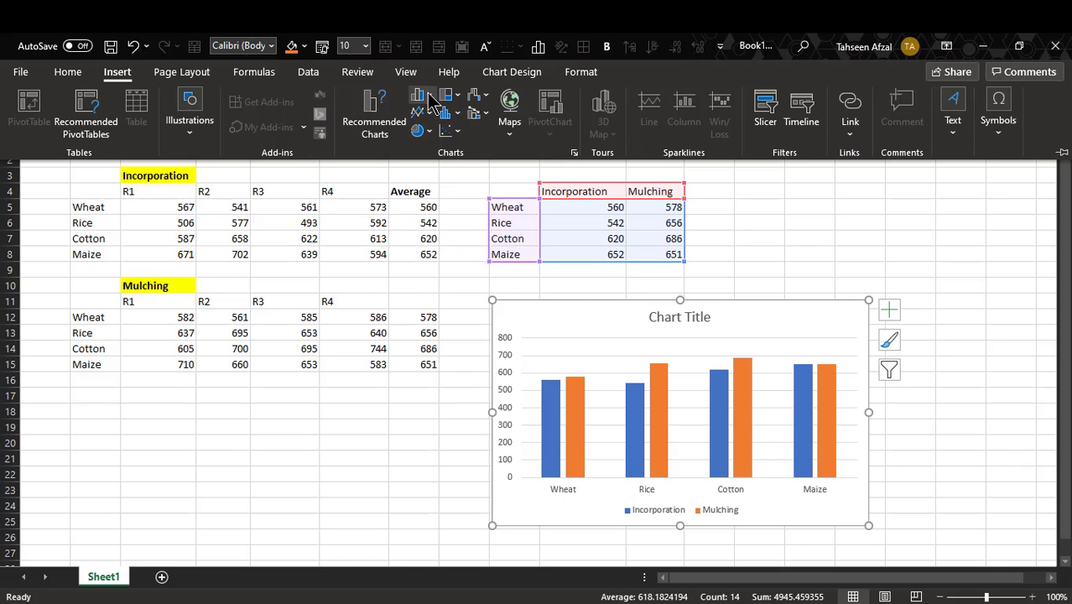
click(430, 97)
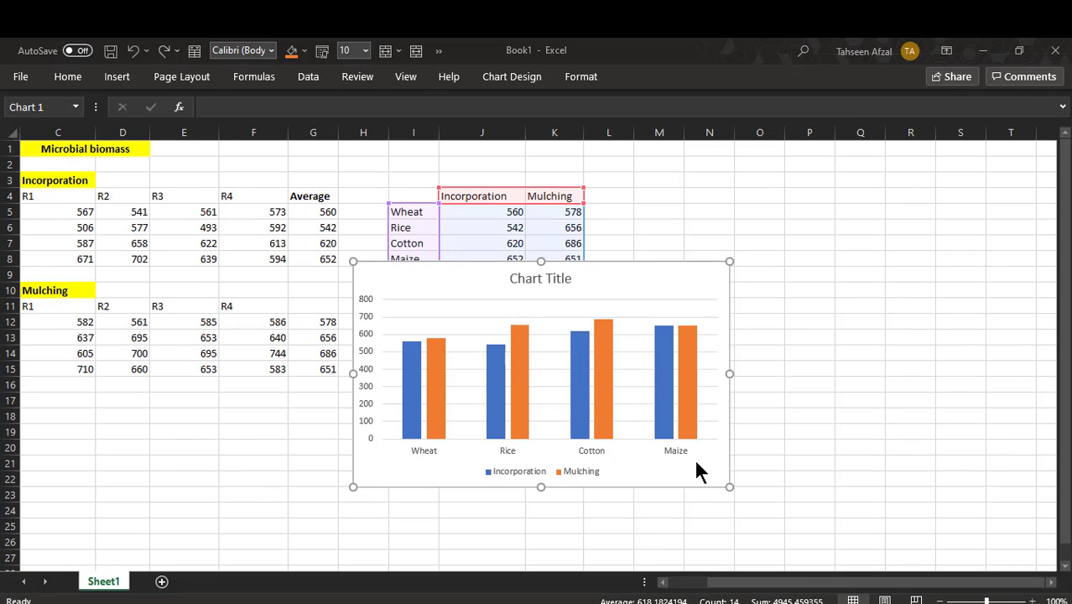
click(635, 472)
drag(635, 472, 900, 463)
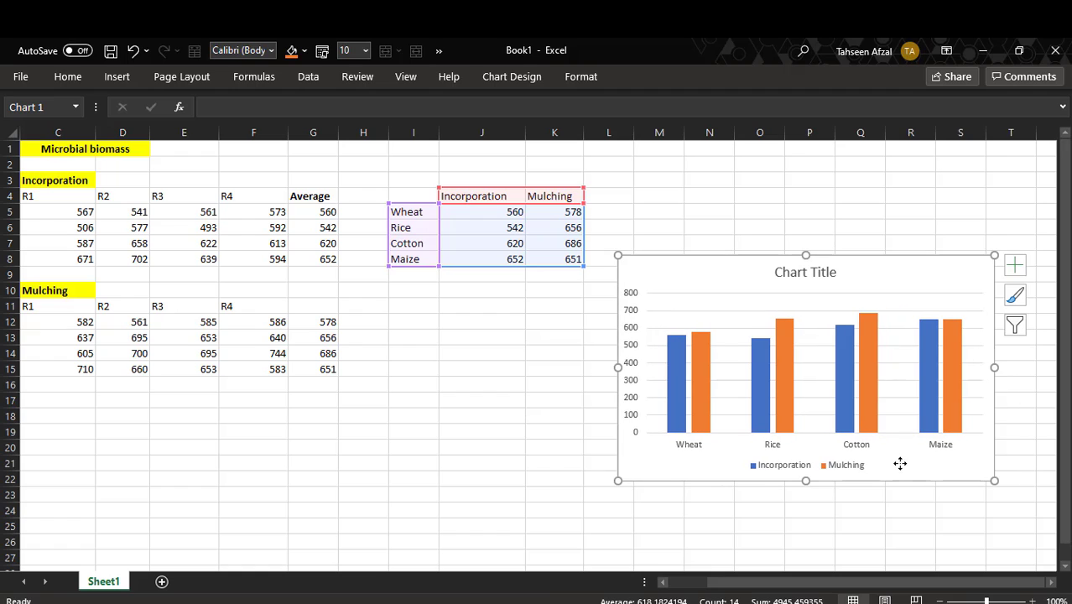
Apply chart style Style 11 to the column chart
click(527, 78)
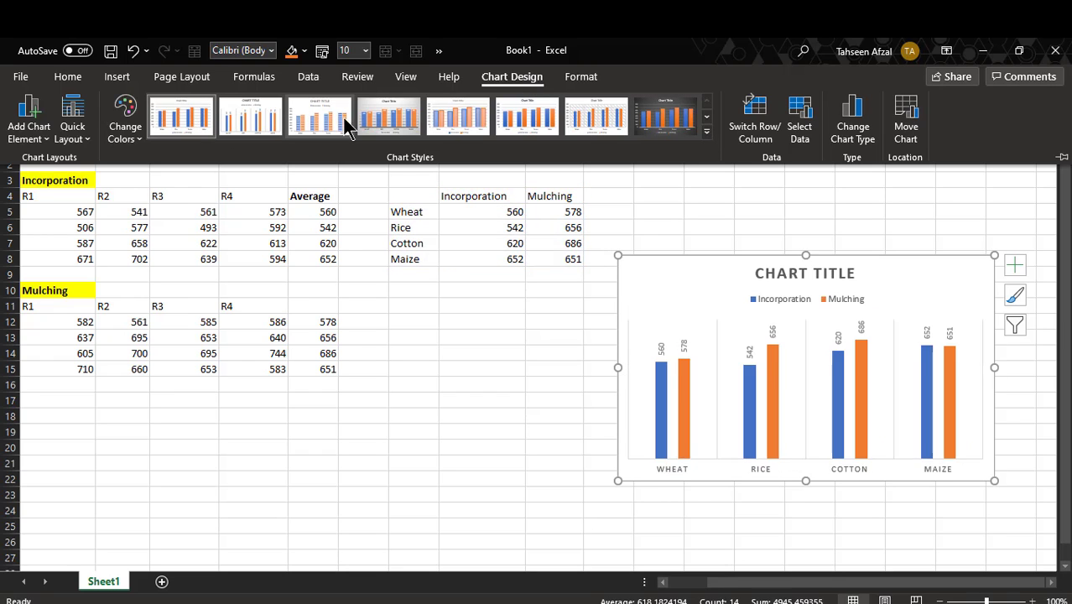
click(706, 131)
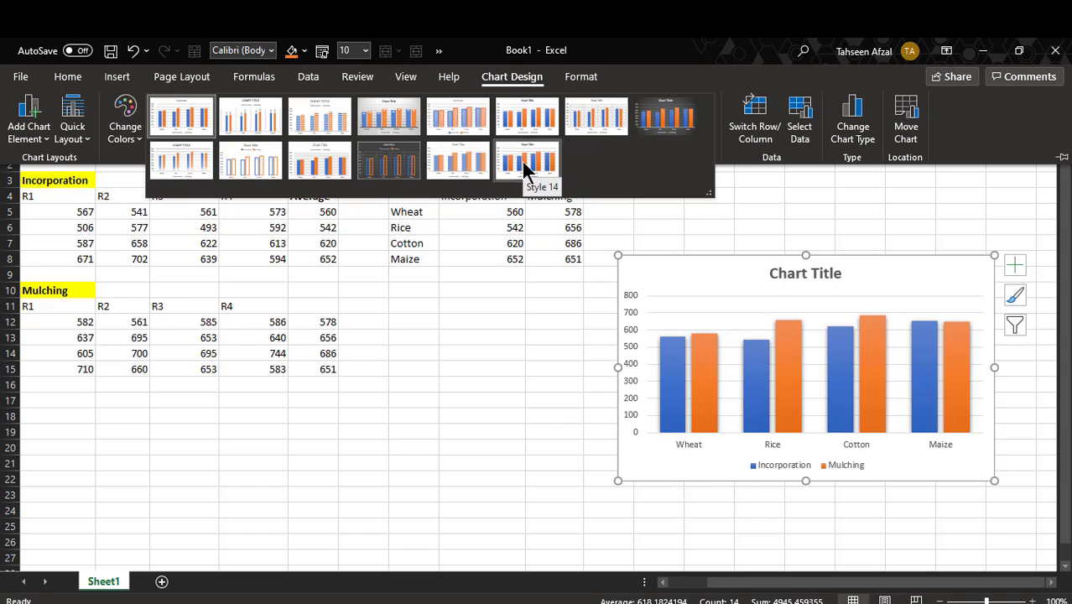
click(318, 172)
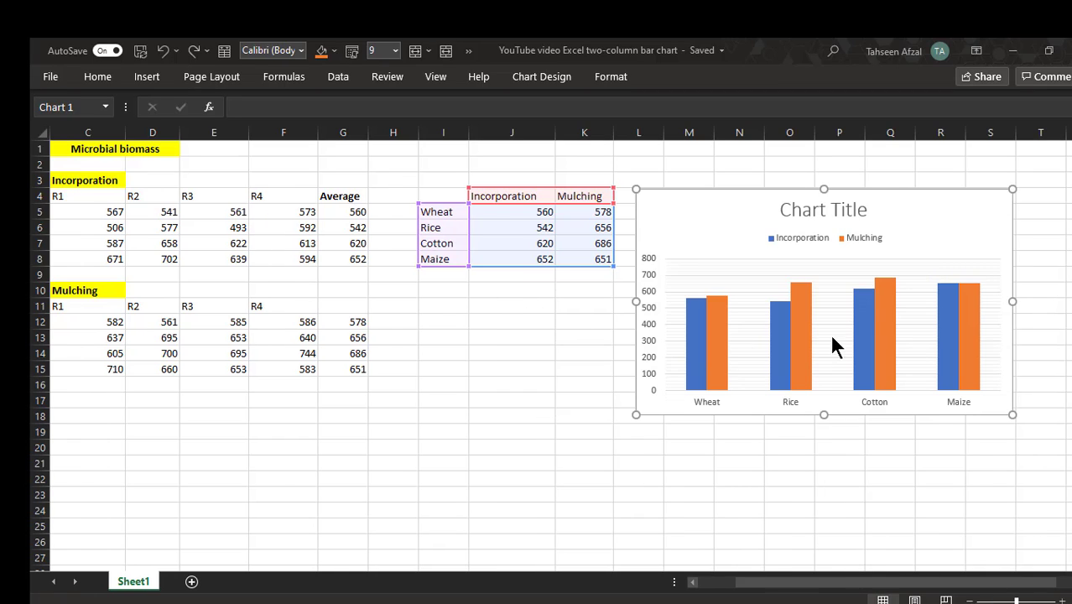
Delete the chart title and add axis titles to both axes of the column chart
click(828, 212)
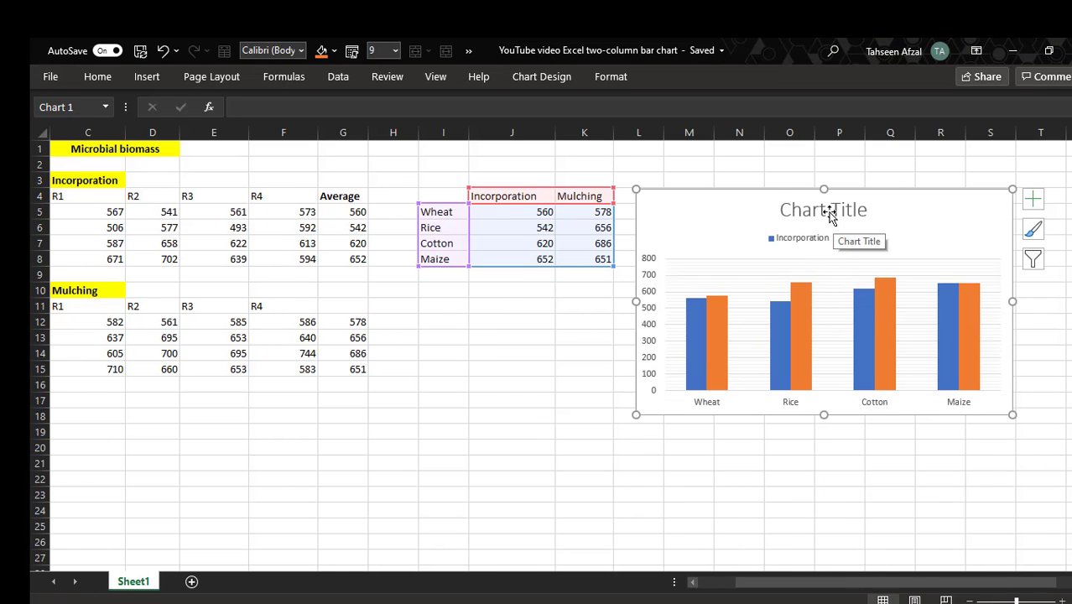
click(828, 211)
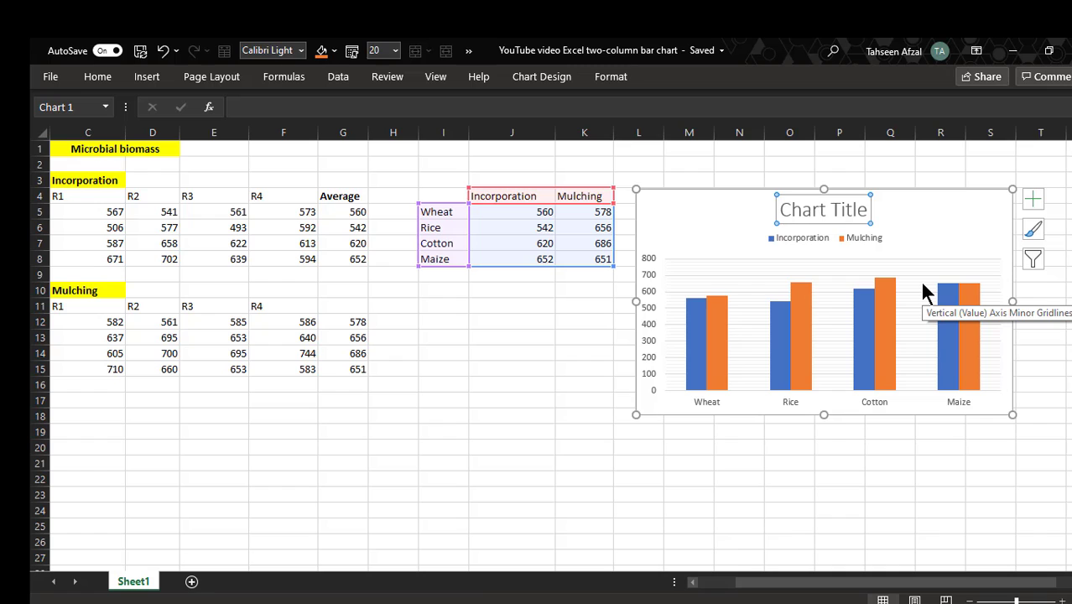
key(Delete)
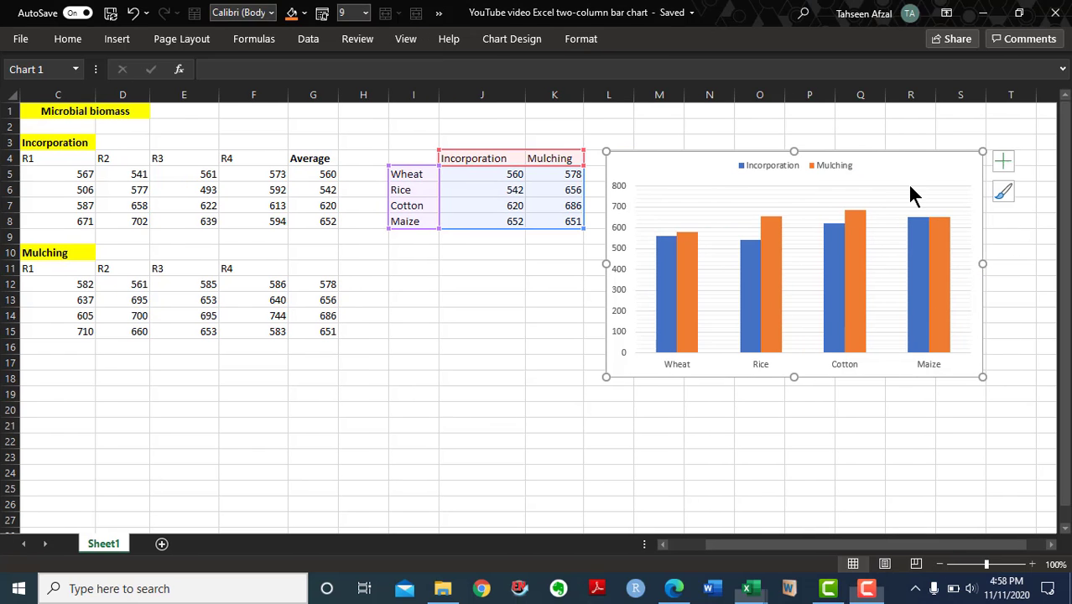
click(1003, 161)
click(536, 196)
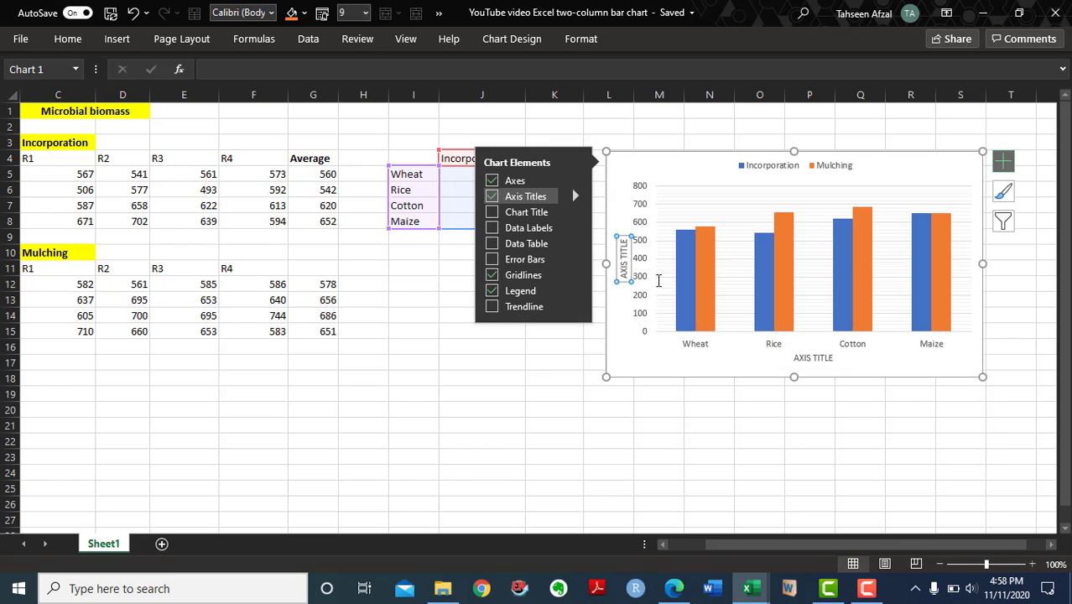
Set the chart's horizontal axis title to "CROP RESIDUES"
click(819, 358)
triple_click(819, 358)
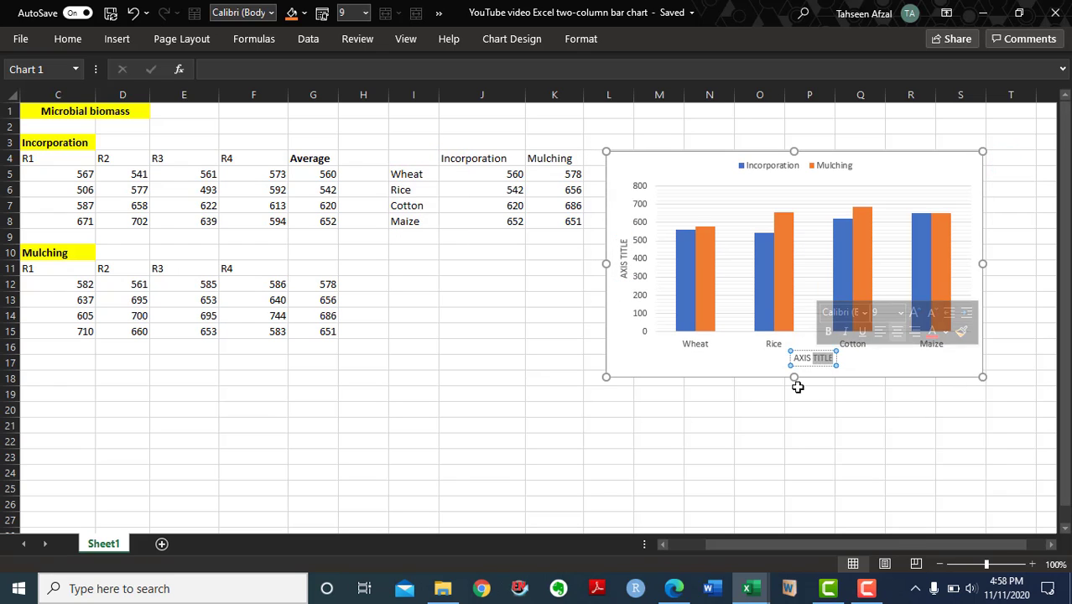
key(BackSpace)
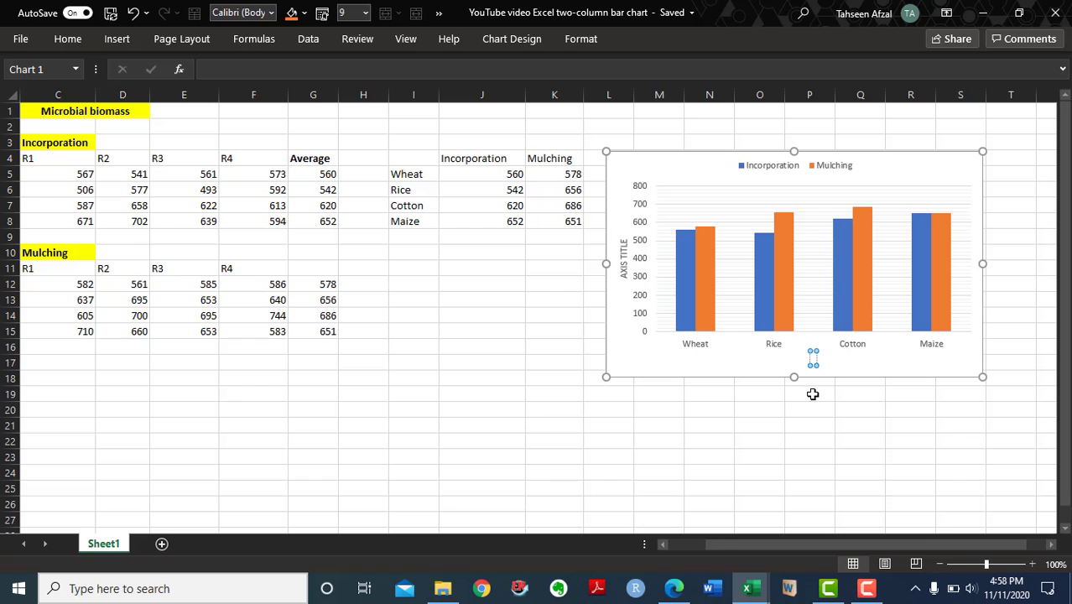
text(CROP RESI)
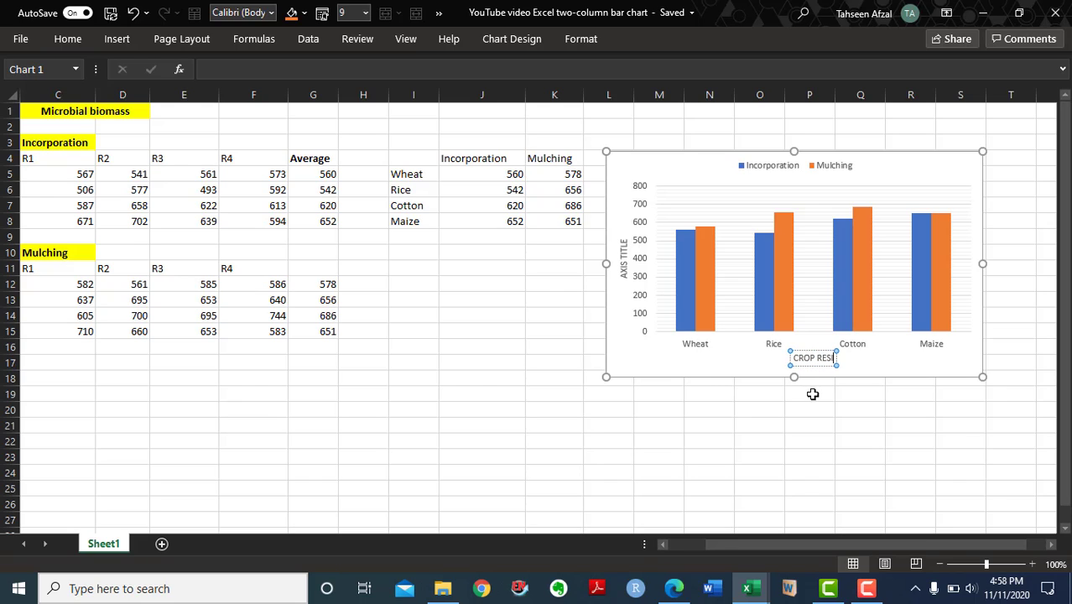
text(DUES)
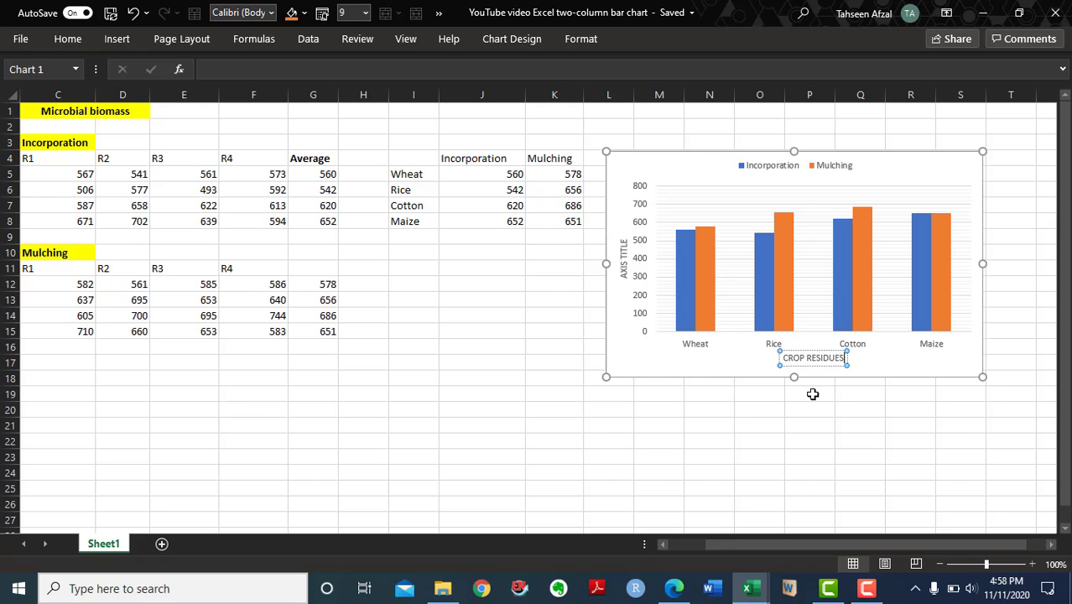
Set the chart's vertical axis title to "MICROBIAL BIOMASS" and close the formatting pane
click(620, 263)
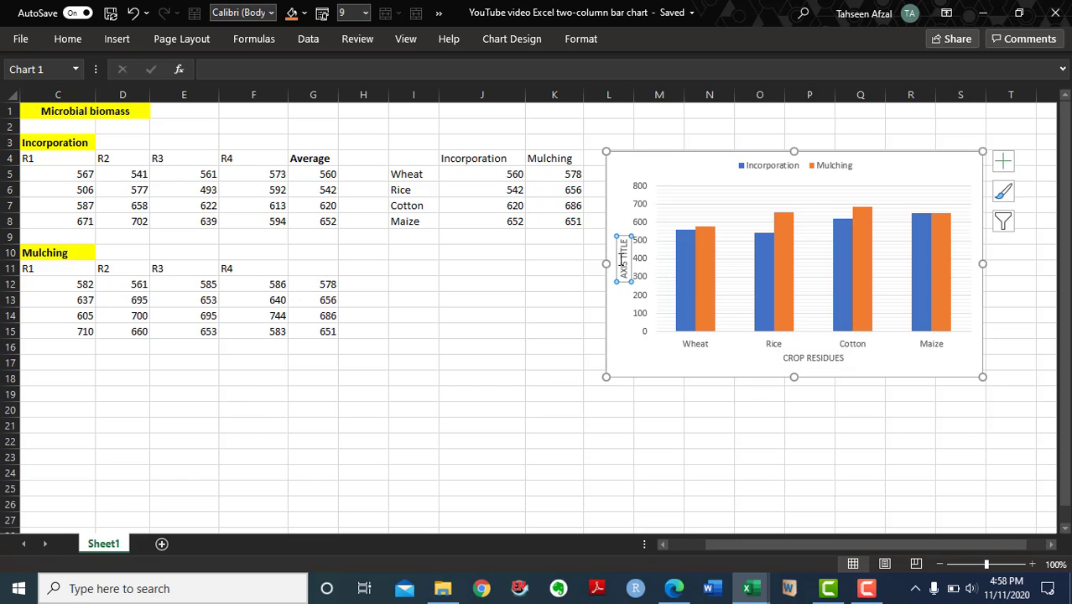
double_click(622, 260)
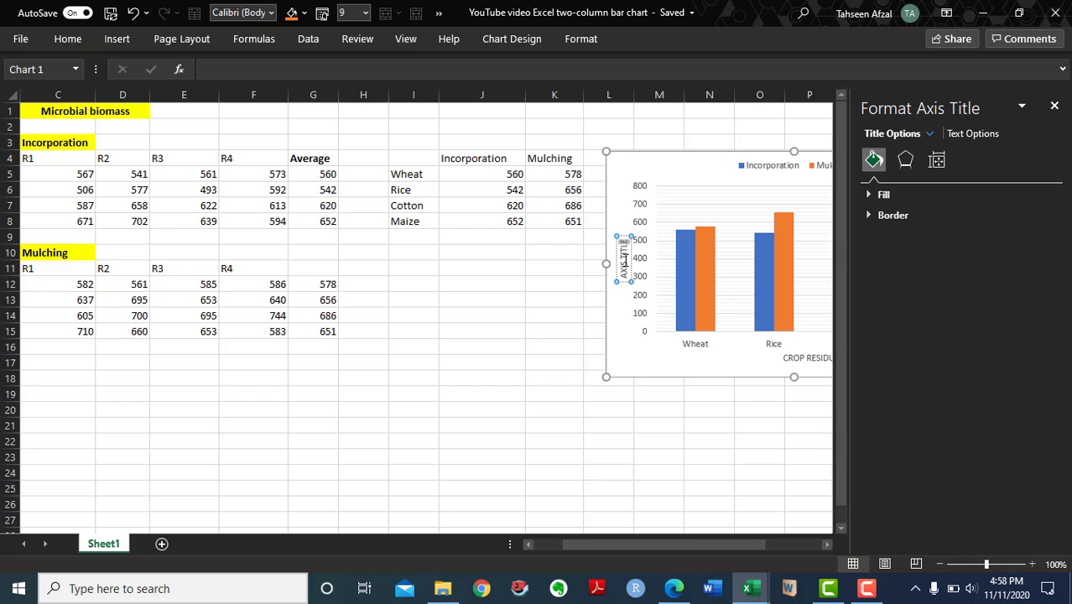
triple_click(624, 260)
text(MICROBIAL BIOMASS)
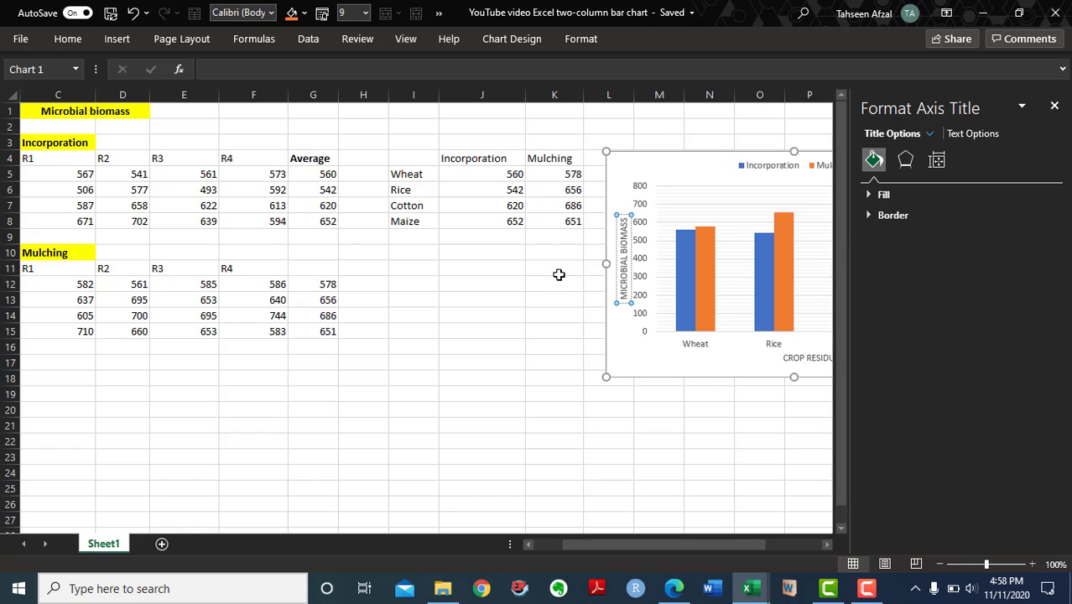
click(691, 361)
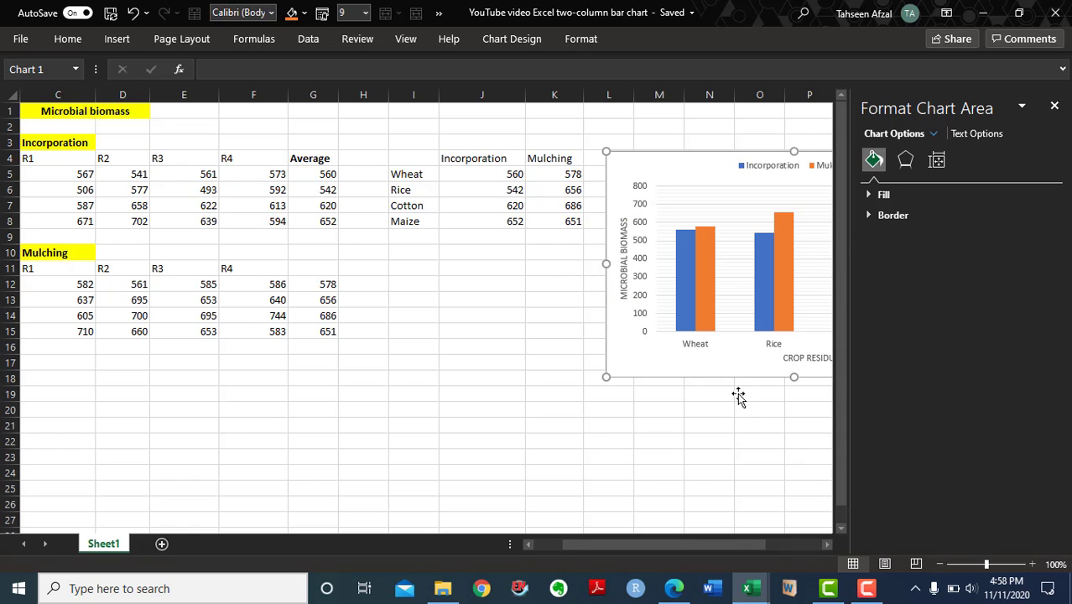
click(1054, 105)
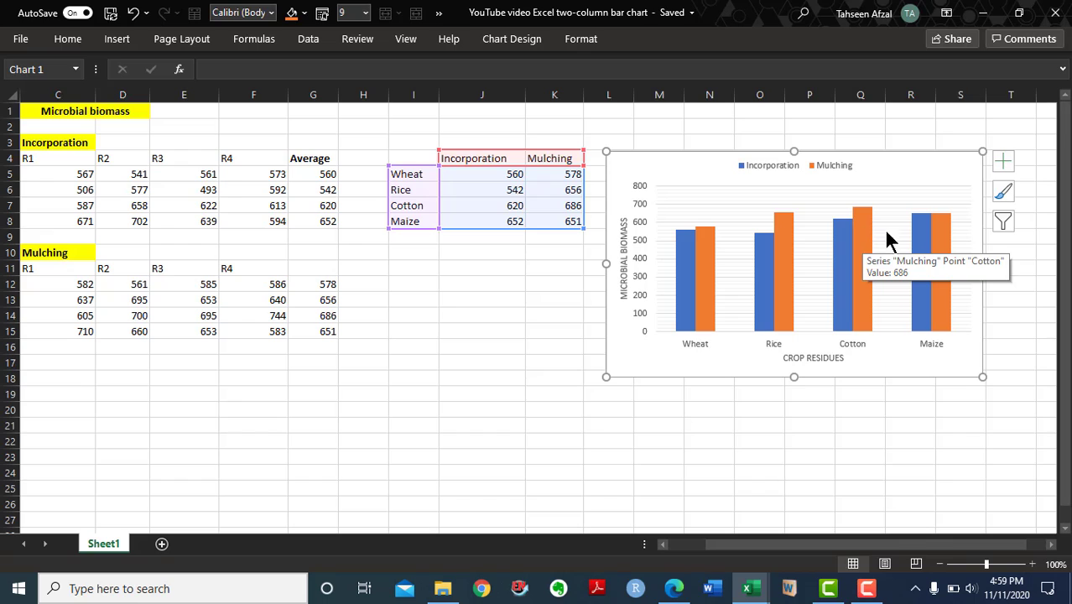
Delete the major and minor gridlines from the column chart
click(889, 222)
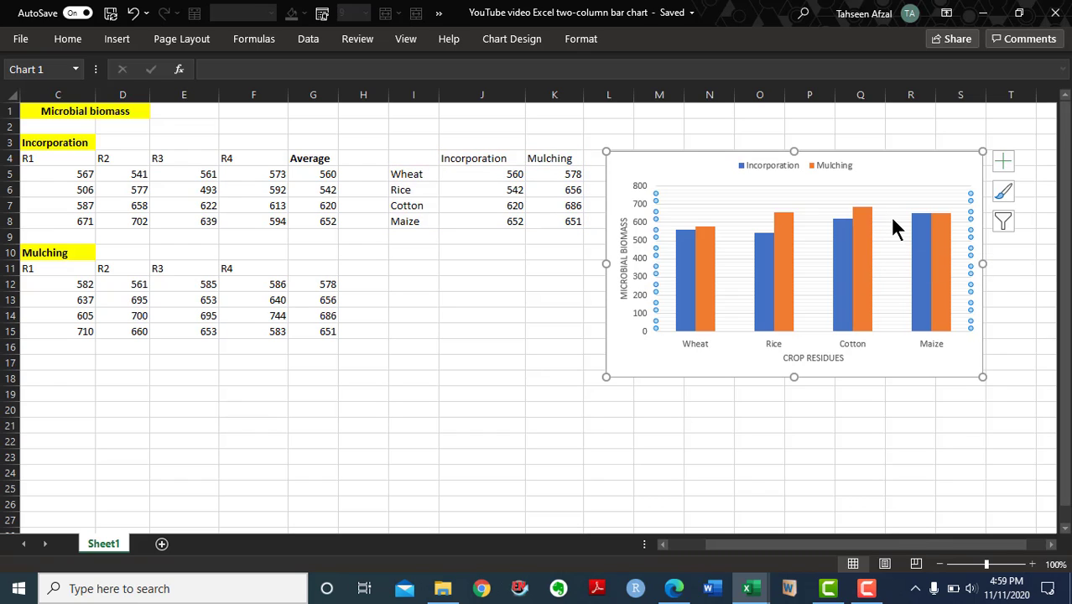
click(889, 214)
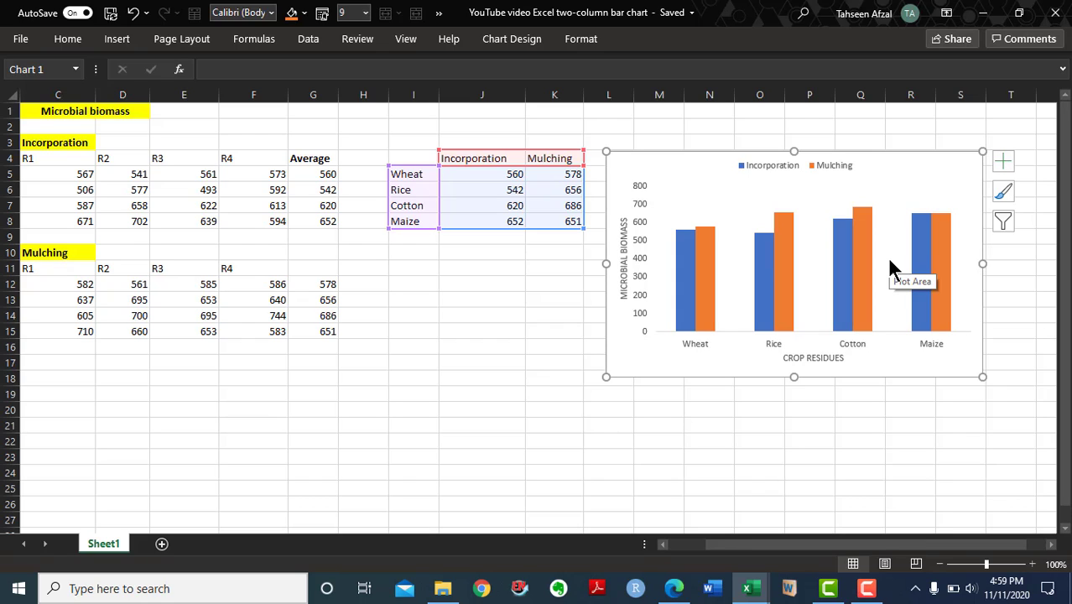
Format the horizontal axis line as a solid black line with a width of 1 pt
click(772, 345)
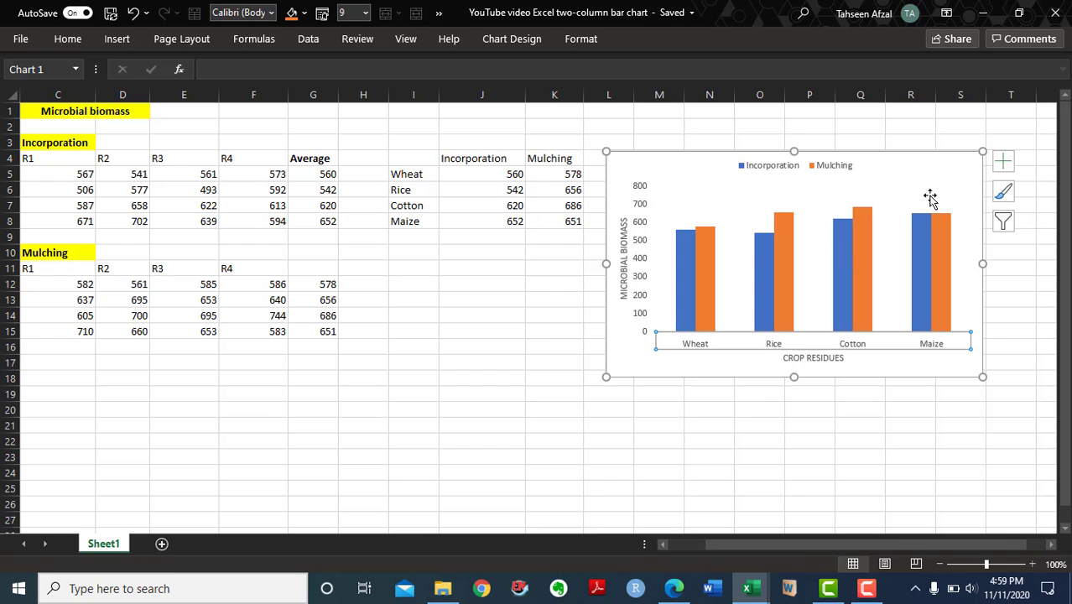
click(1004, 164)
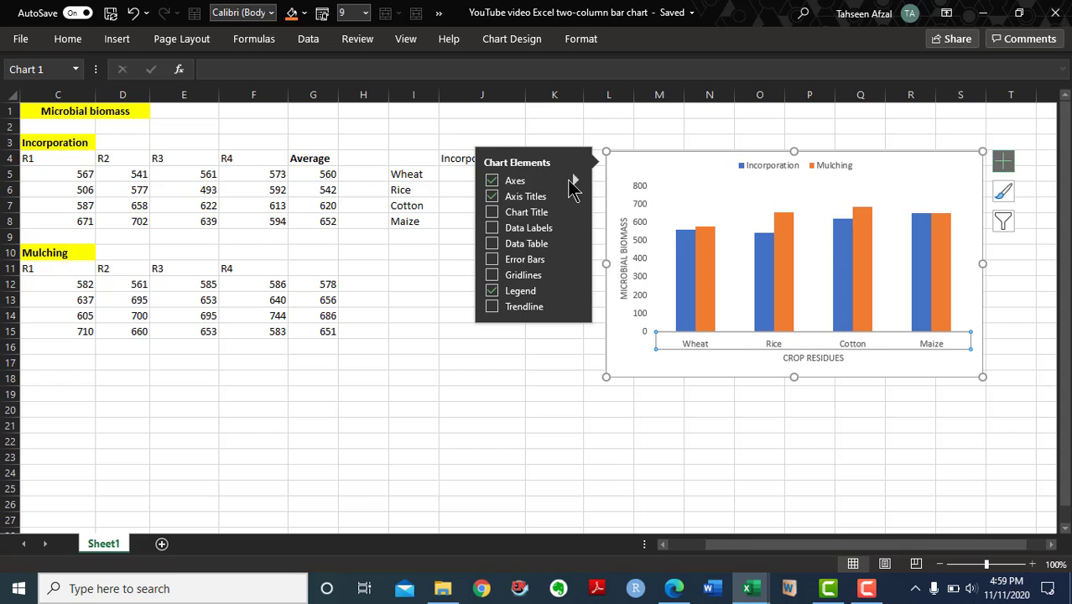
mouse_move(573, 179)
click(616, 216)
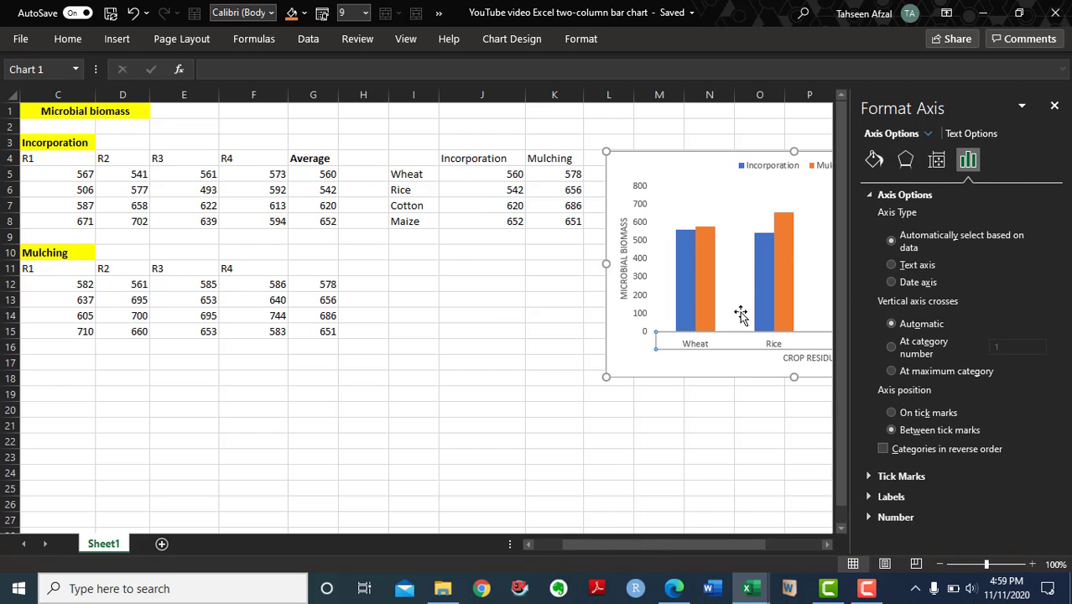
click(874, 160)
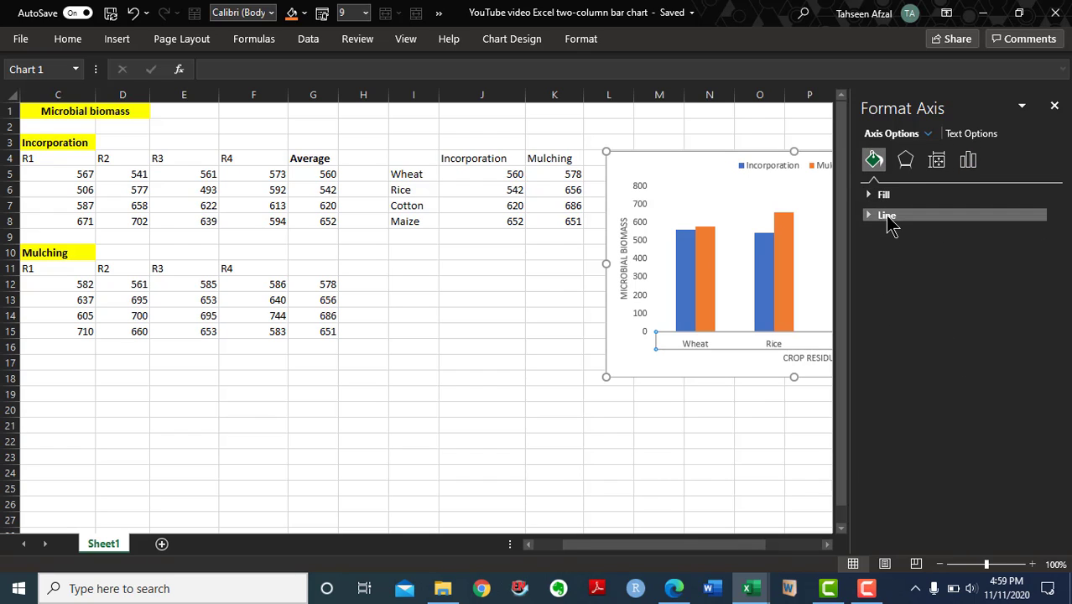
click(887, 216)
click(915, 256)
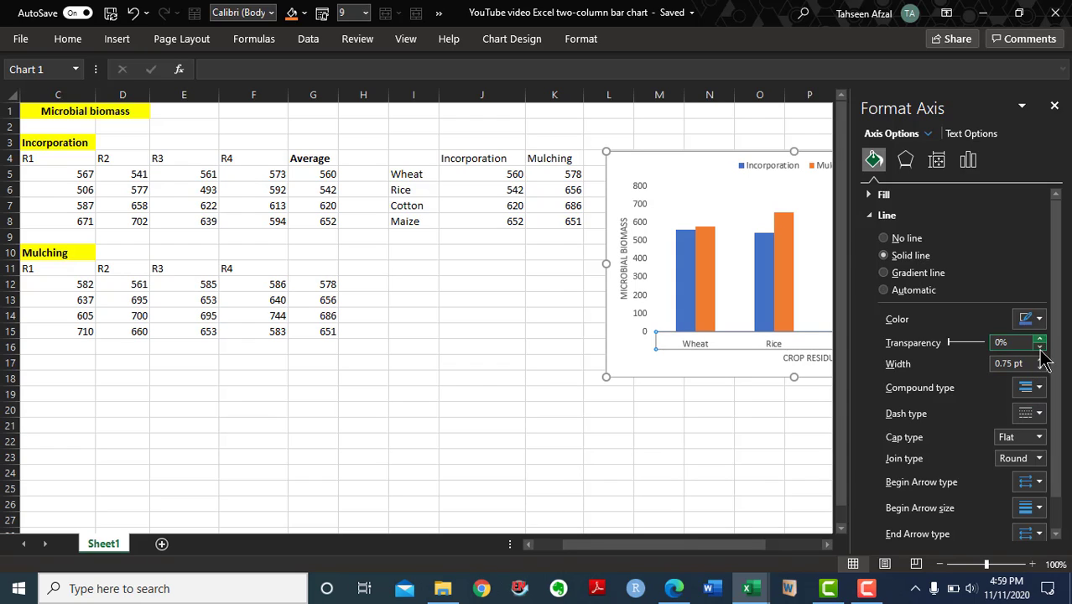
click(1031, 319)
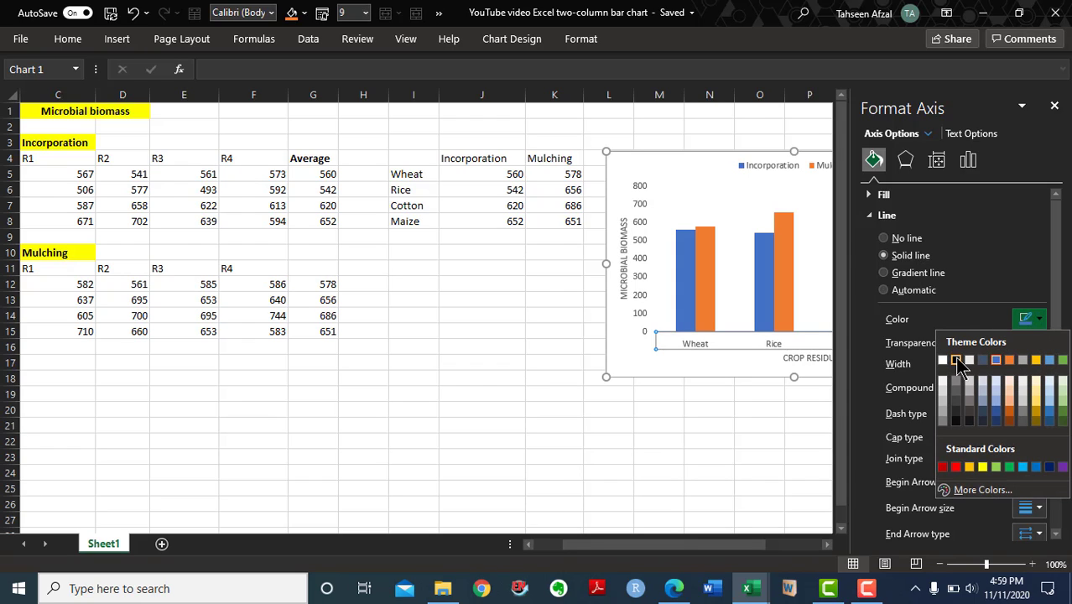
click(956, 360)
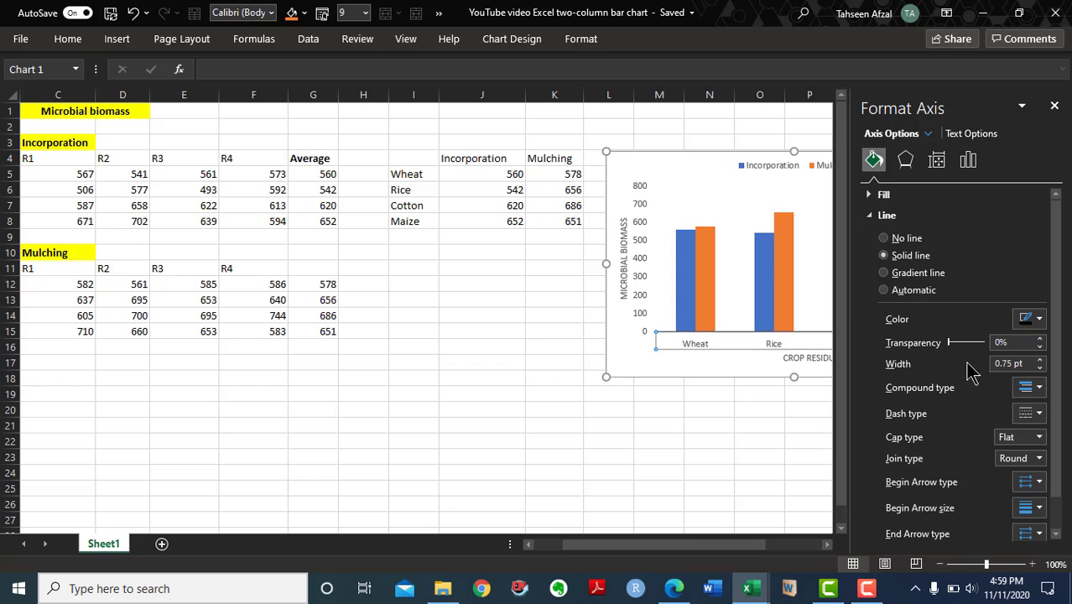
click(1040, 360)
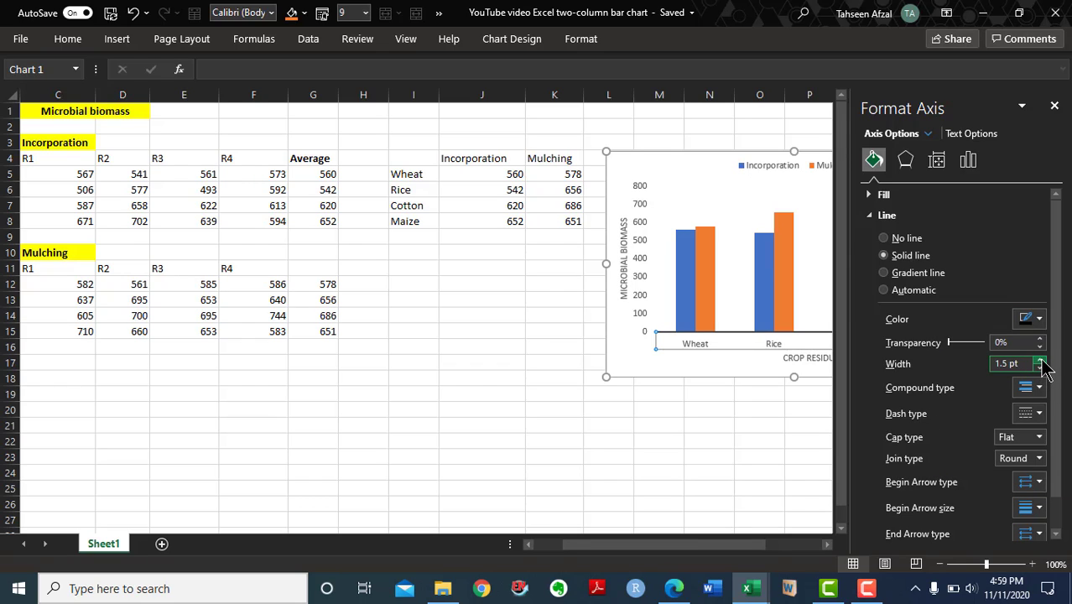
click(1040, 367)
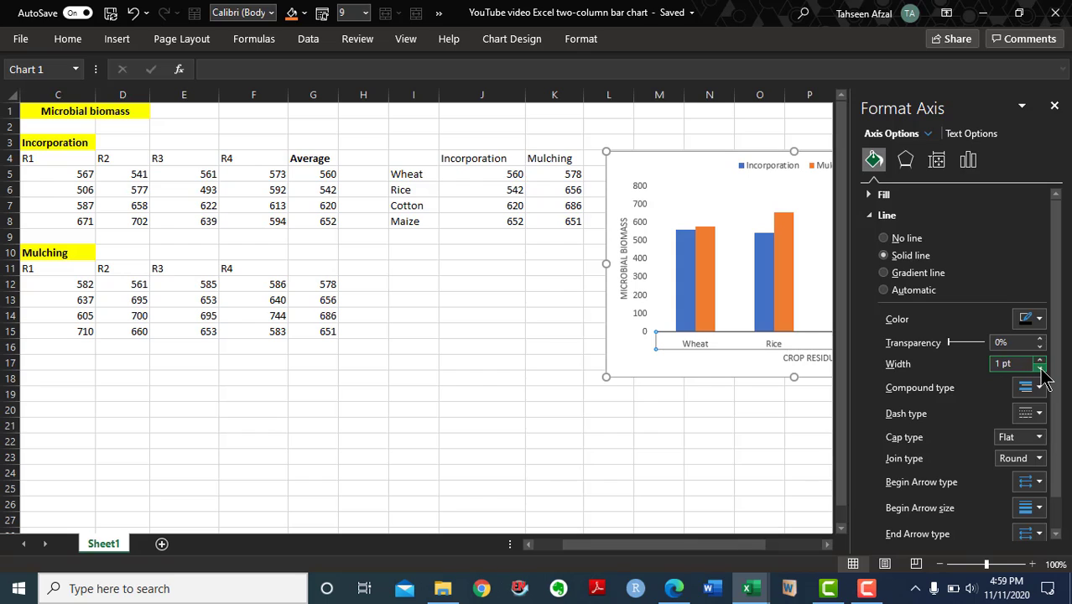
Format the vertical axis with a solid black line as well
click(640, 285)
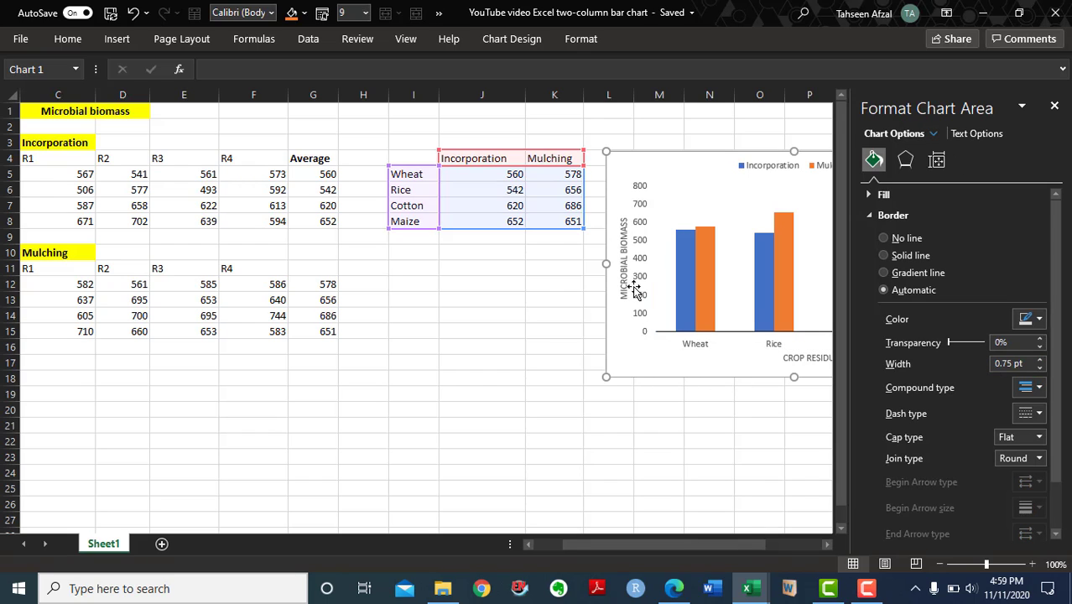
click(641, 304)
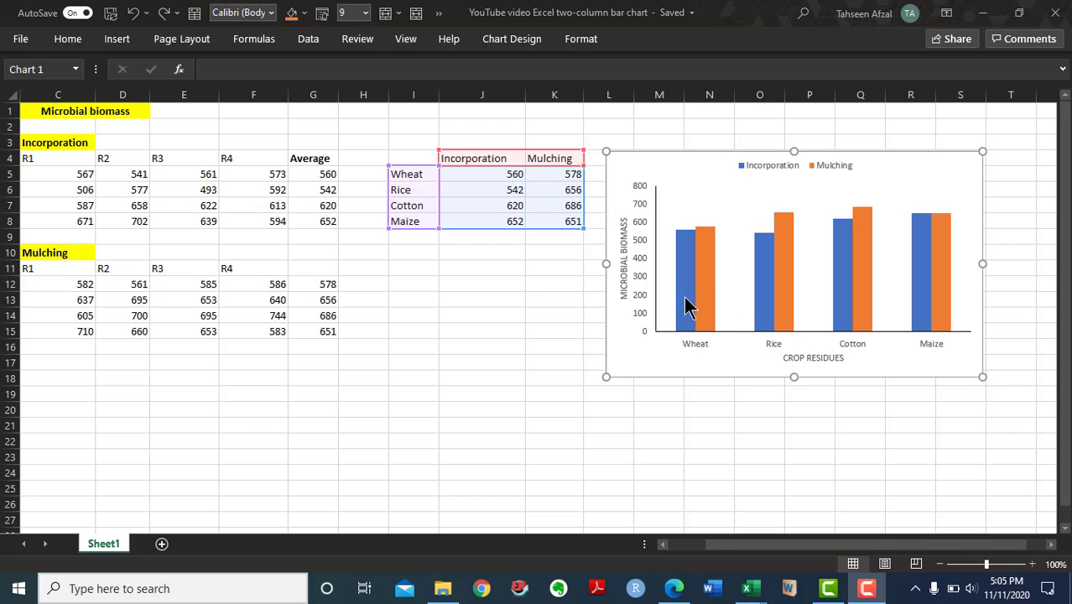
Give the chart's horizontal axis a solid white fill
click(686, 304)
click(702, 295)
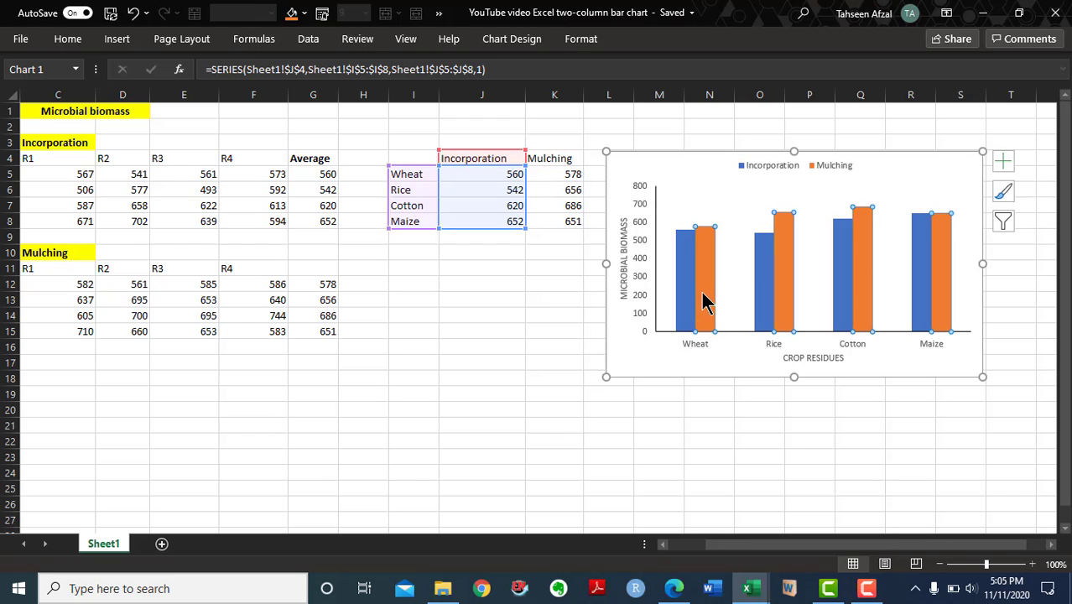
click(684, 298)
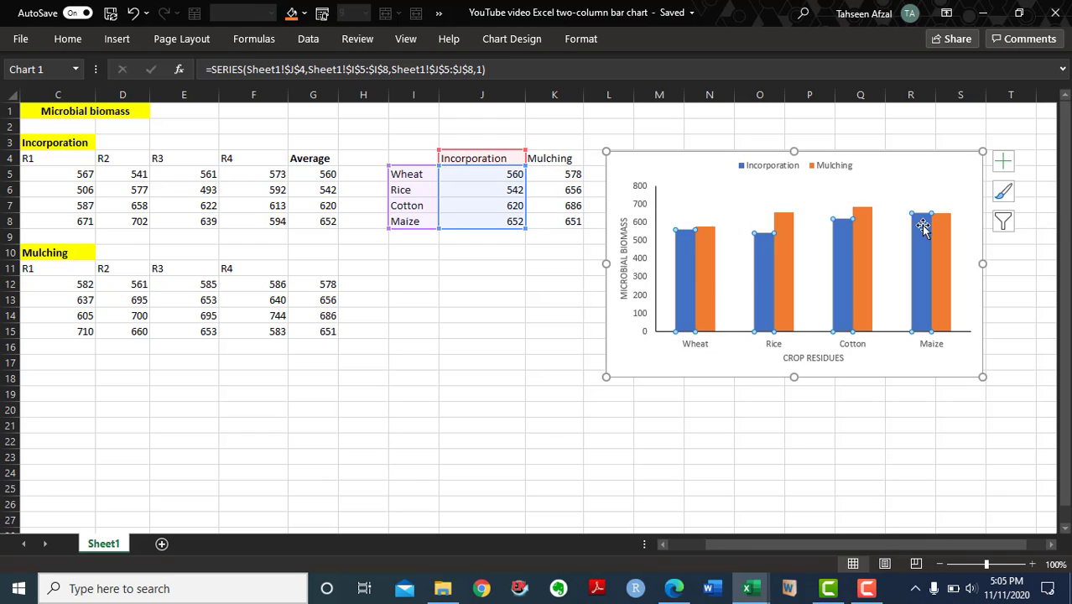
click(1004, 161)
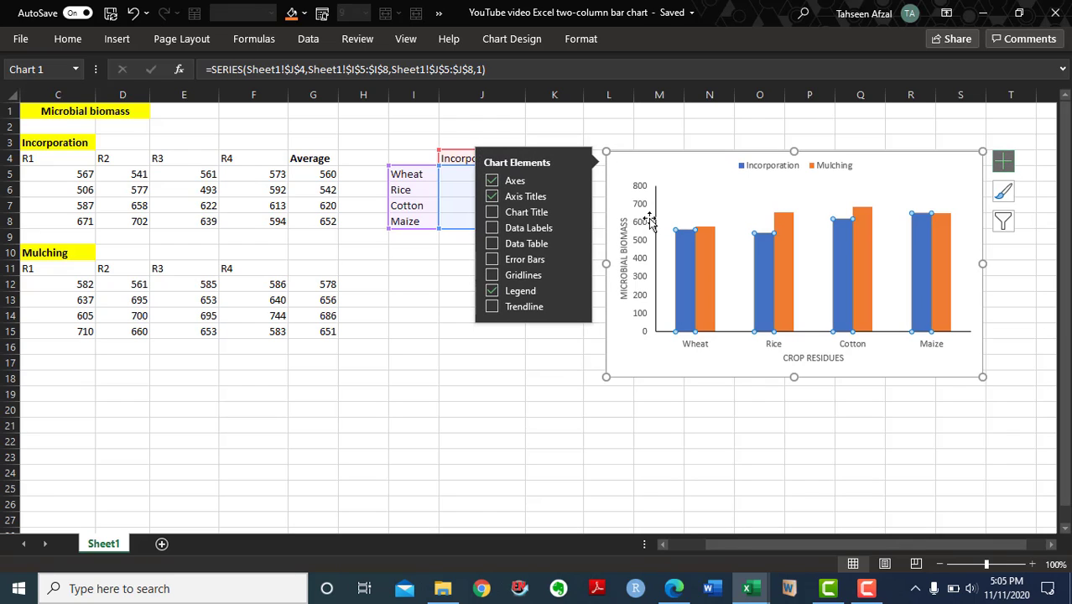
click(576, 180)
click(618, 211)
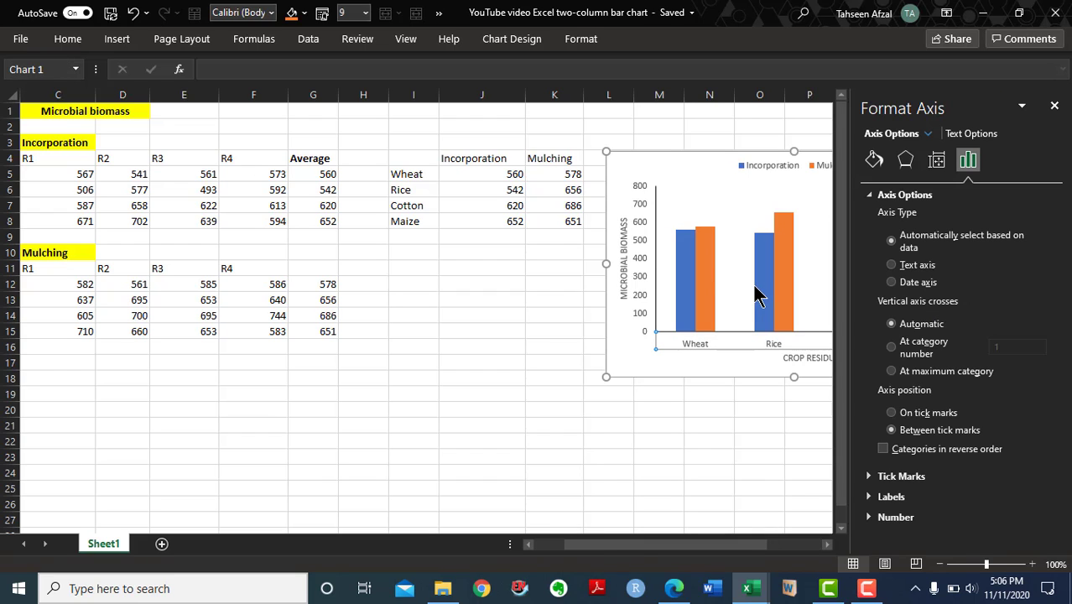
click(872, 161)
click(881, 194)
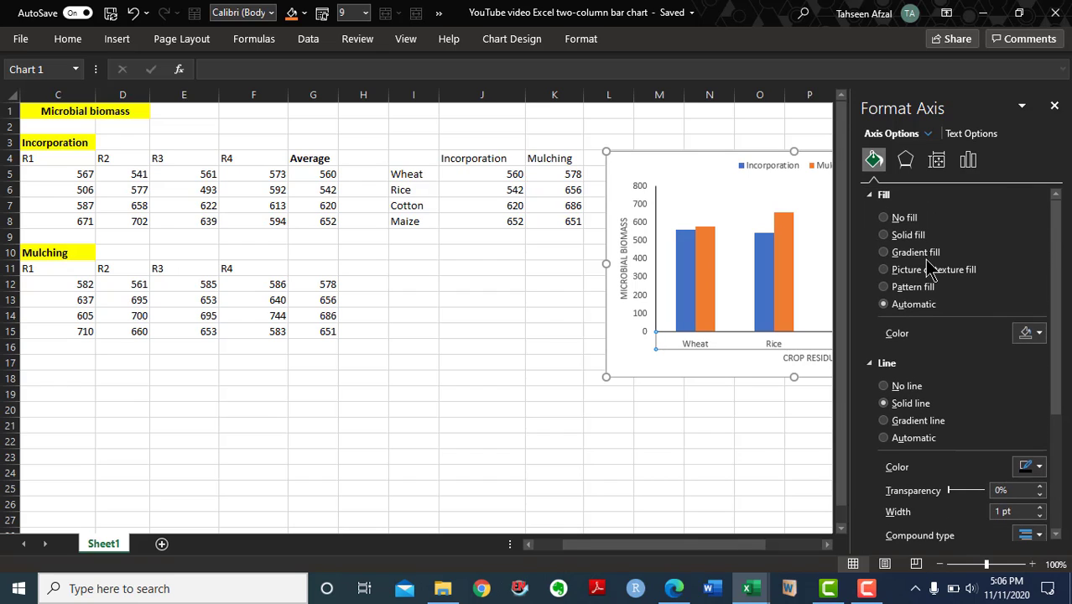
click(914, 238)
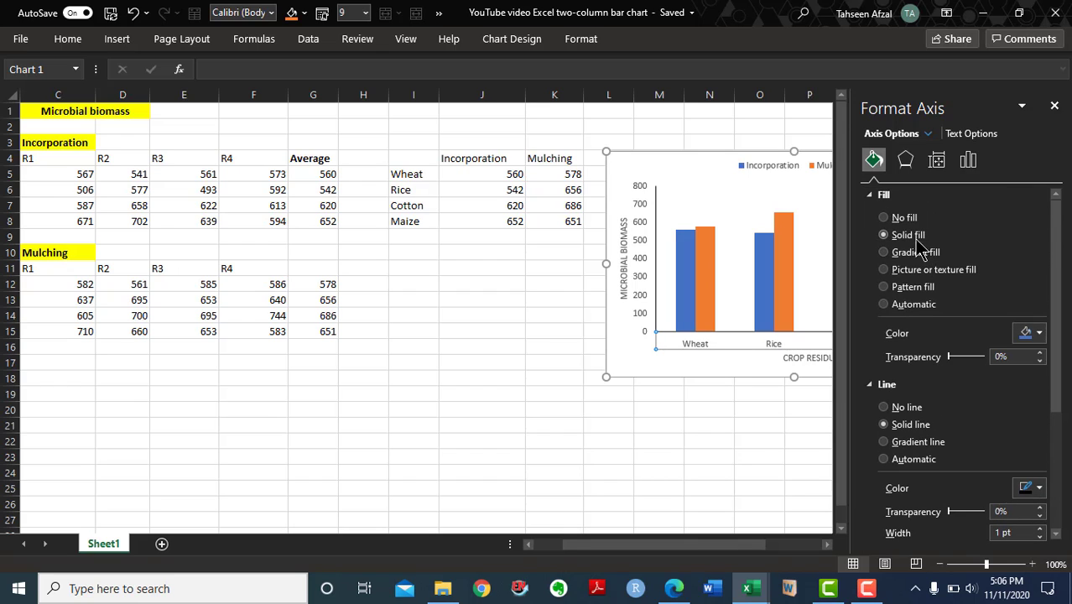
click(1028, 333)
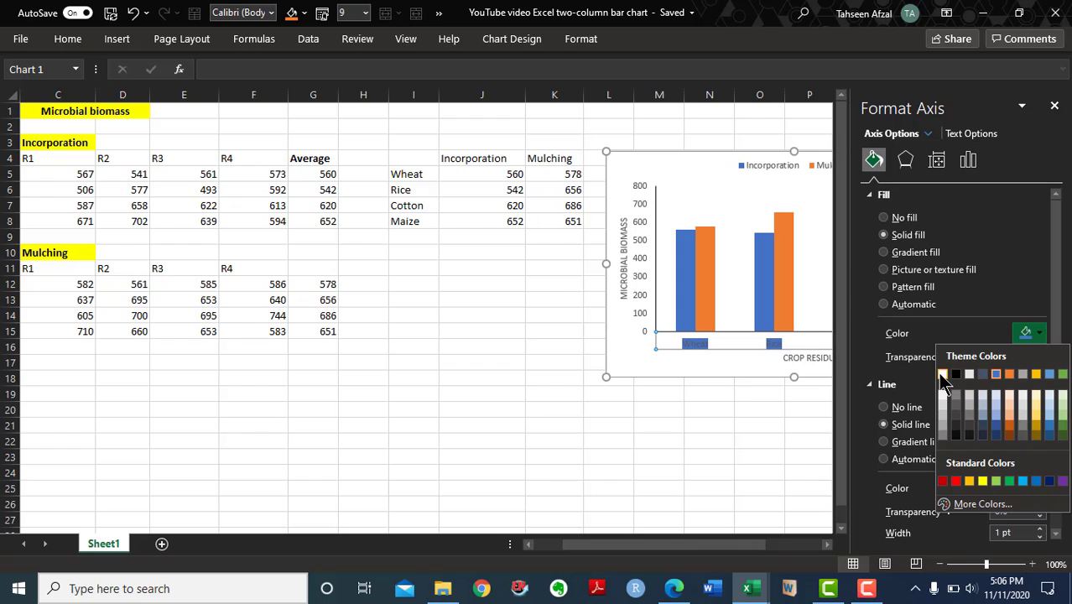
click(943, 375)
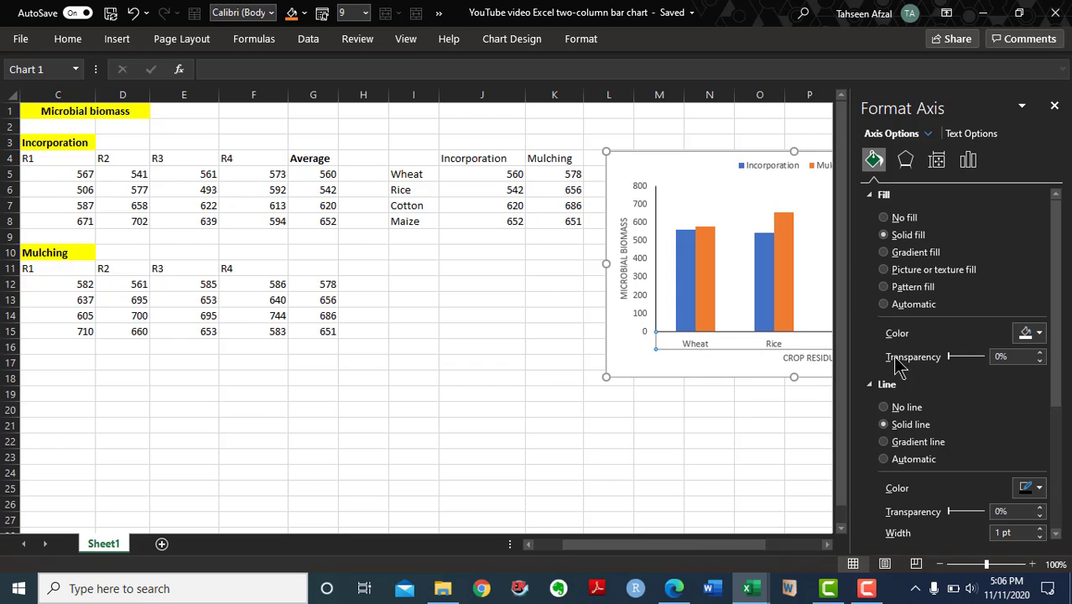
Fill the Incorporation columns solid white with a solid black border, and fill the Mulching columns solid black
click(691, 304)
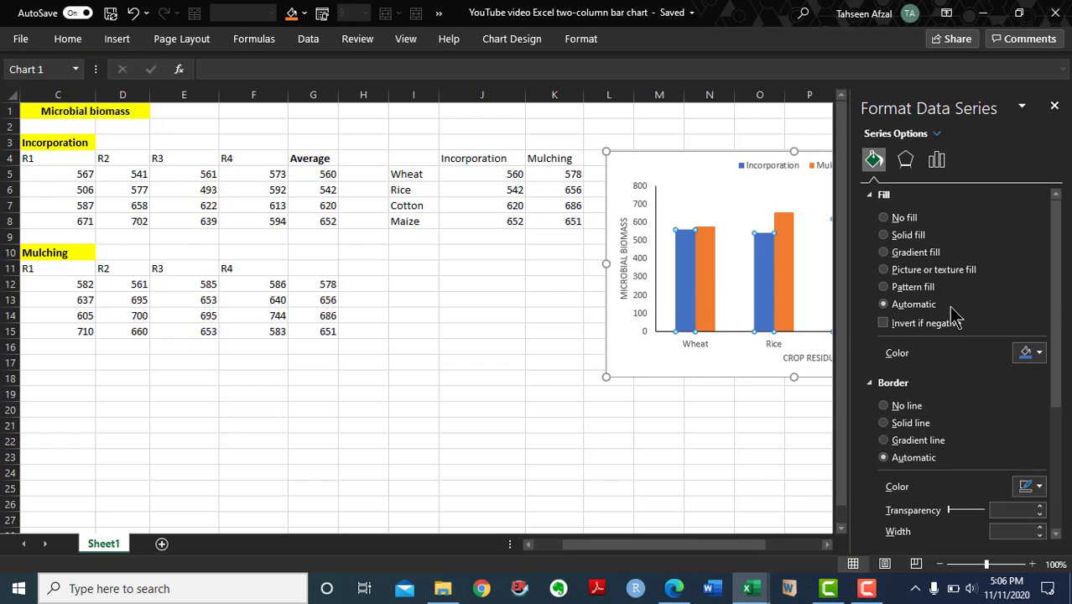
click(1025, 353)
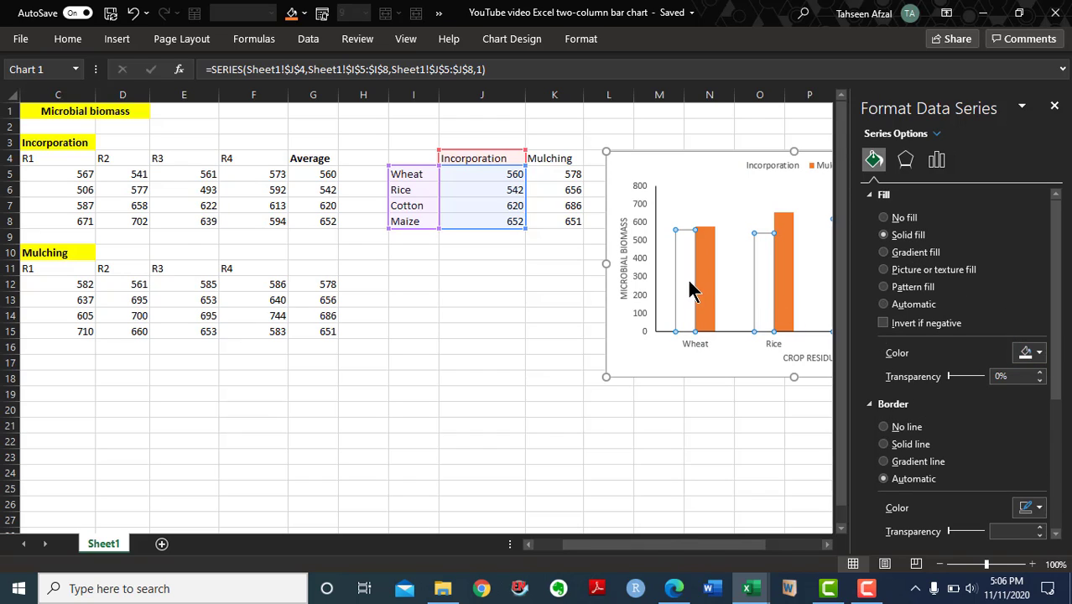
click(920, 444)
click(705, 293)
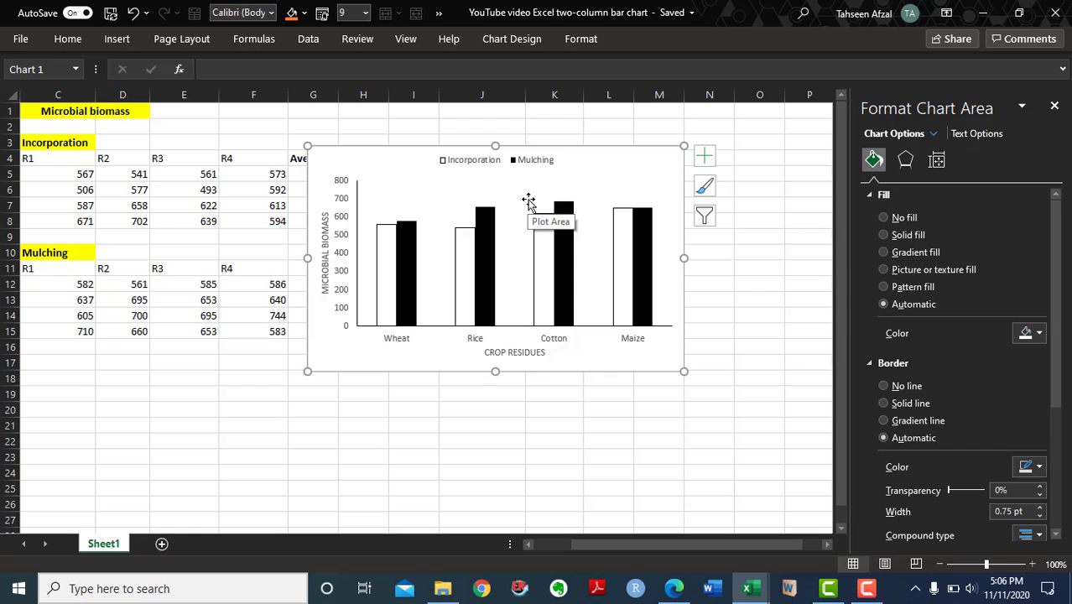
click(485, 221)
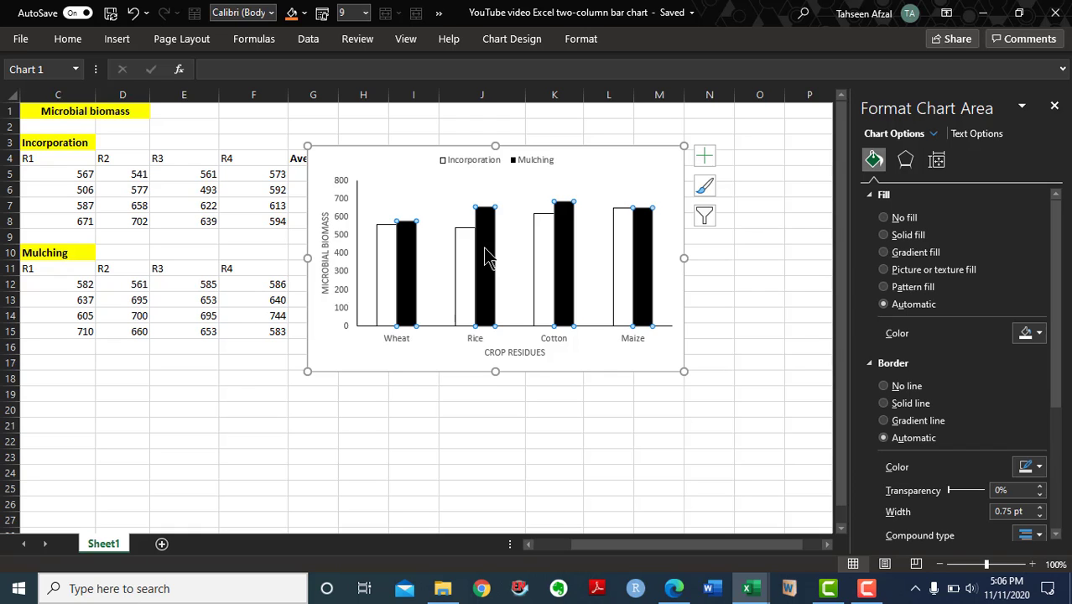
click(523, 229)
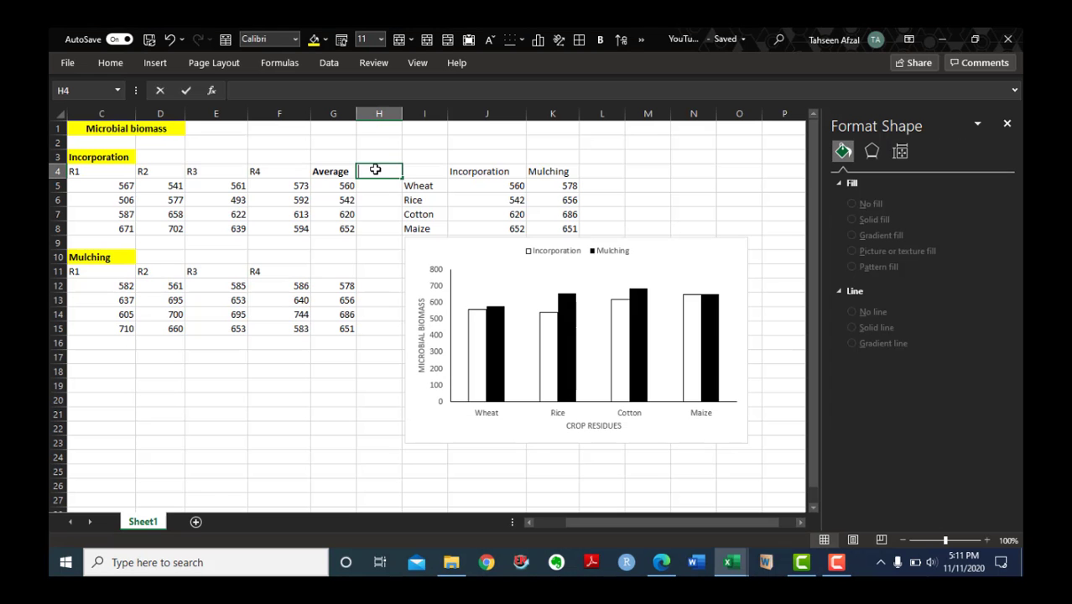
Head column H of the Incorporation table "Standard deviation" in H4 and widen the column to fit the heading
text(Standard deviation)
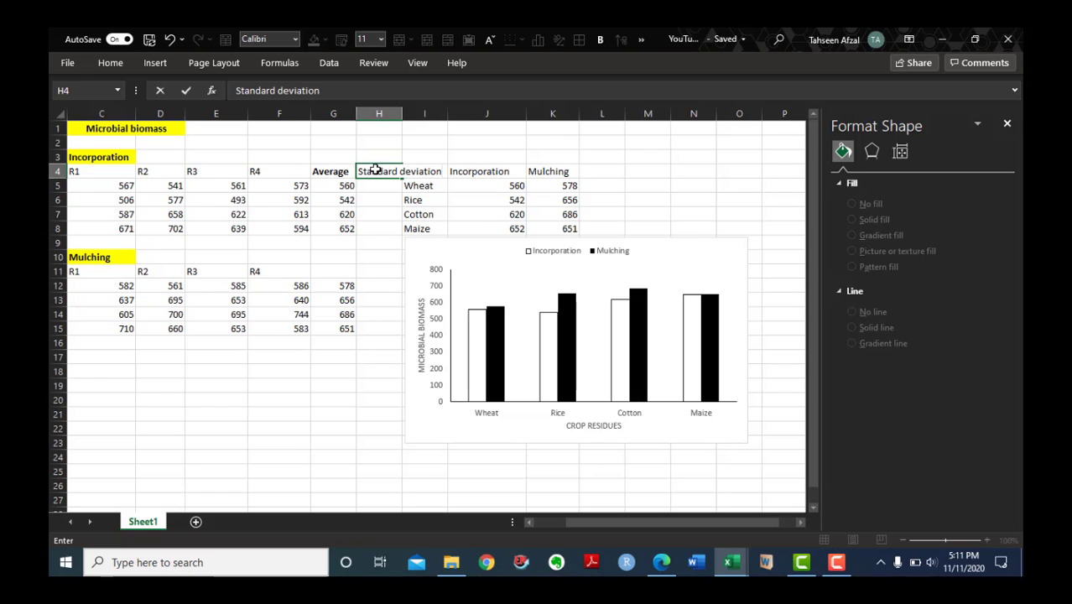
key(Return)
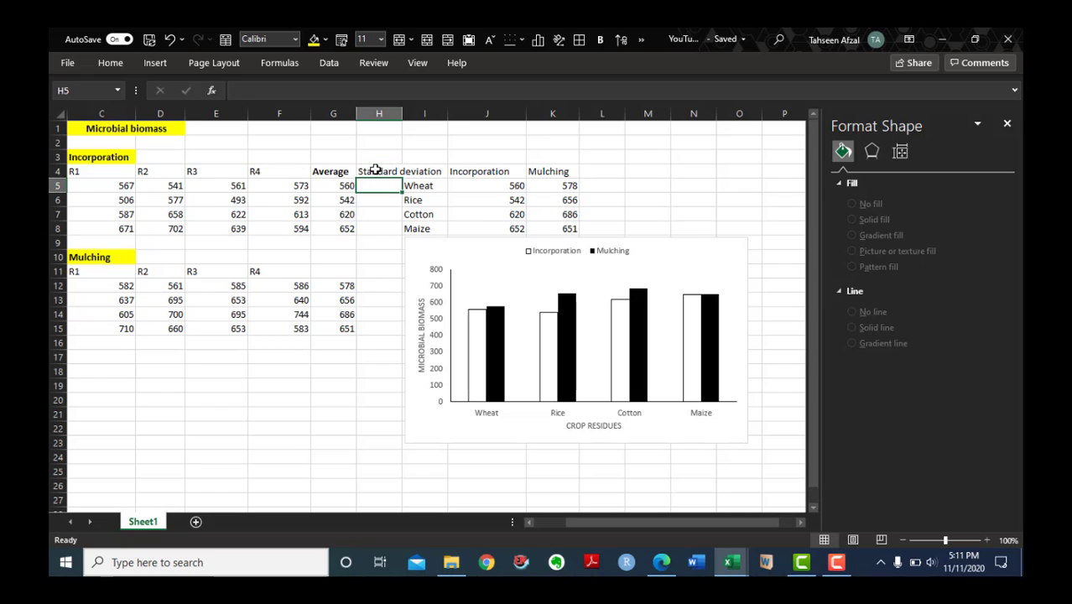
drag(403, 115, 453, 115)
Compute the Wheat standard deviation in H5 with =STDEV(C5:F5,C5:F5), using the R1 to R4 replicates for both arguments
text(=)
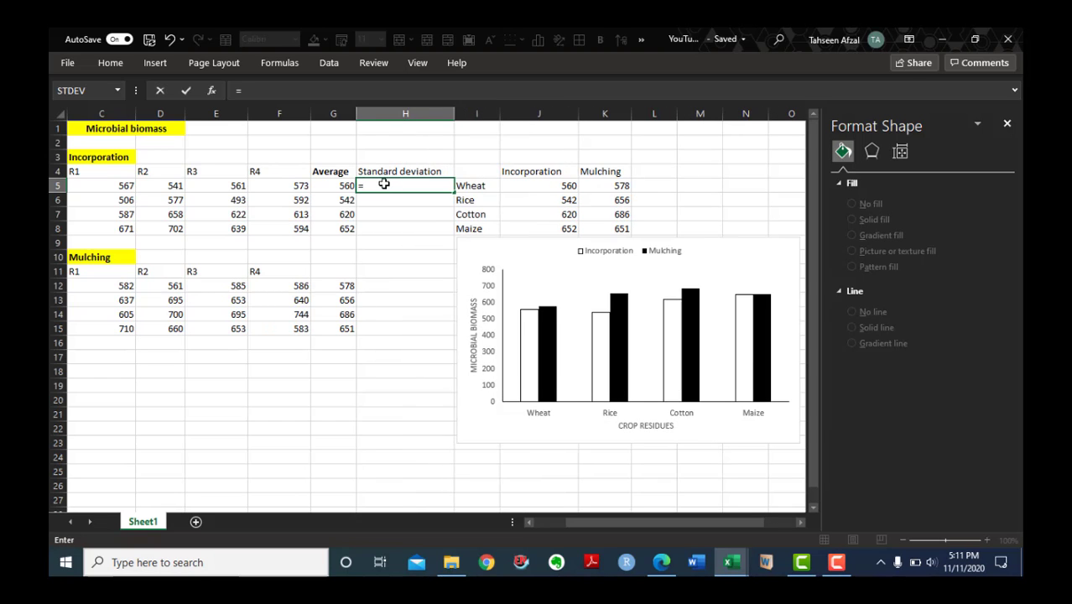
click(81, 97)
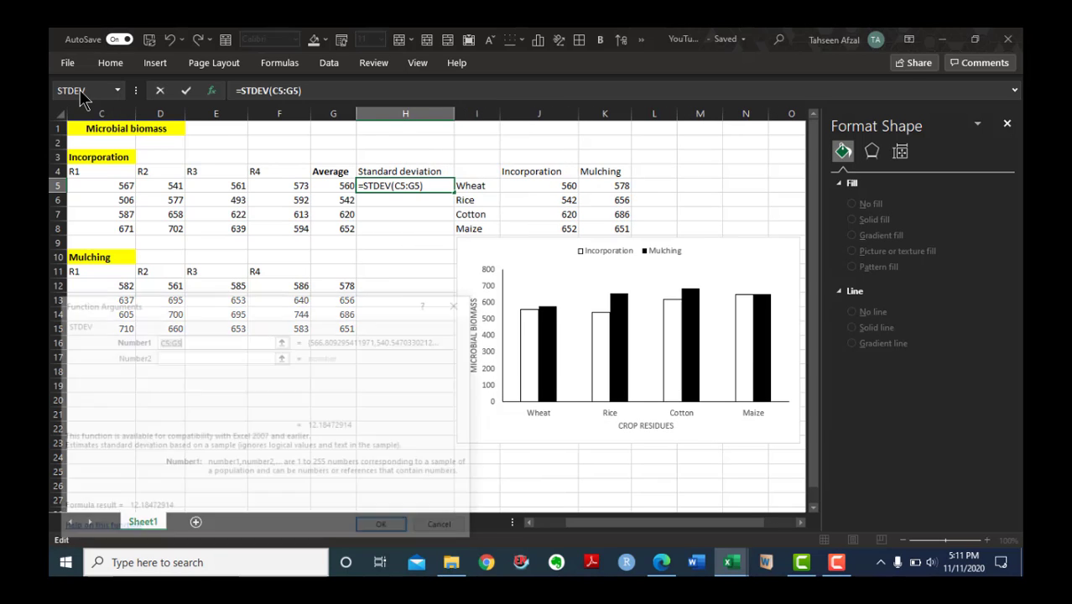
click(283, 344)
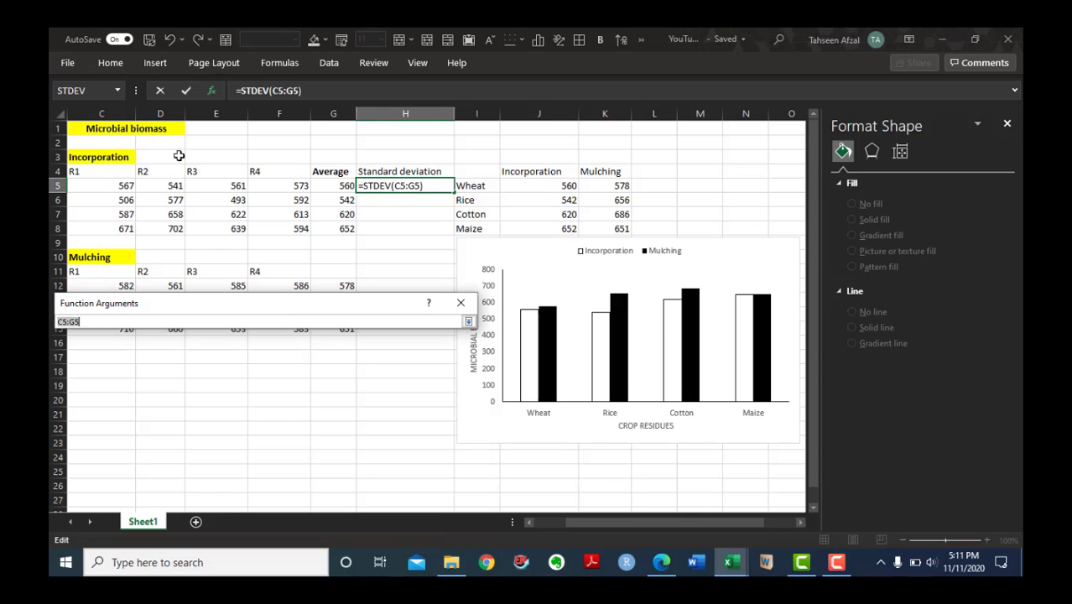
drag(110, 188, 285, 186)
click(468, 322)
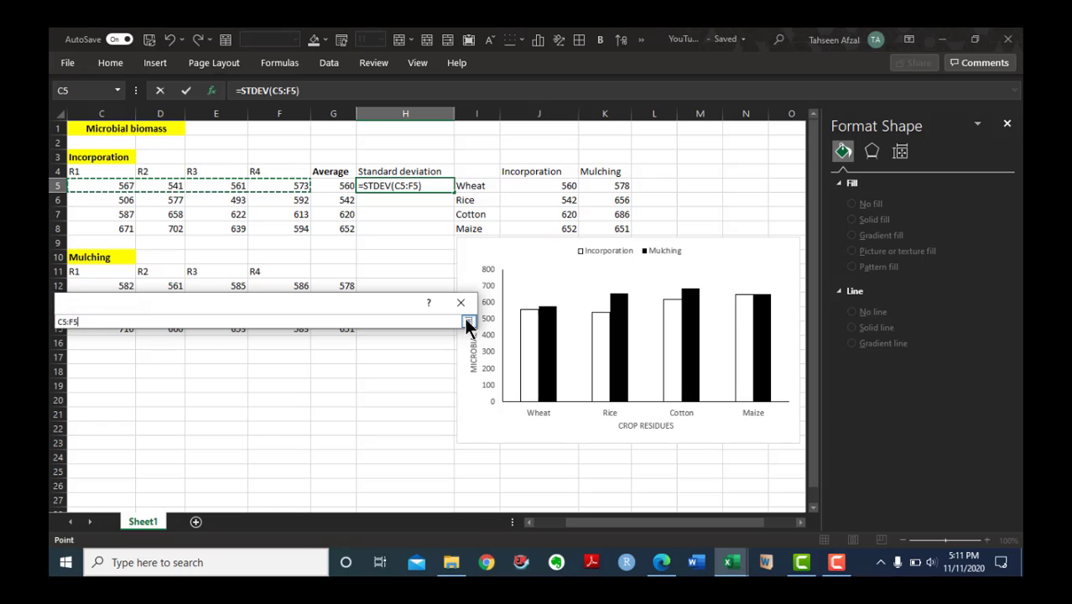
click(282, 356)
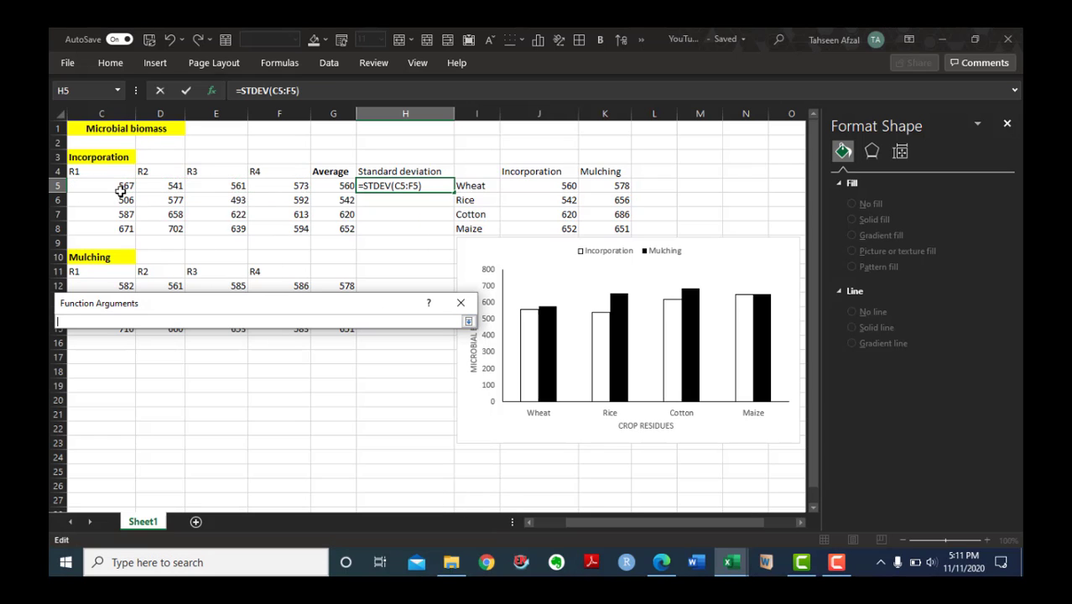
click(105, 186)
drag(138, 195, 292, 184)
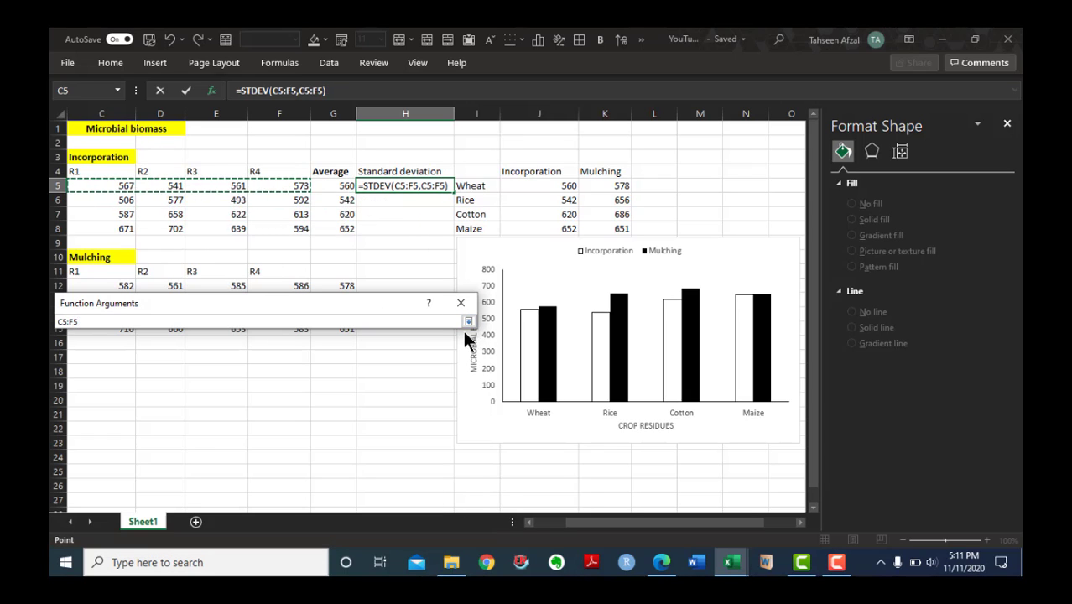
click(468, 322)
click(391, 529)
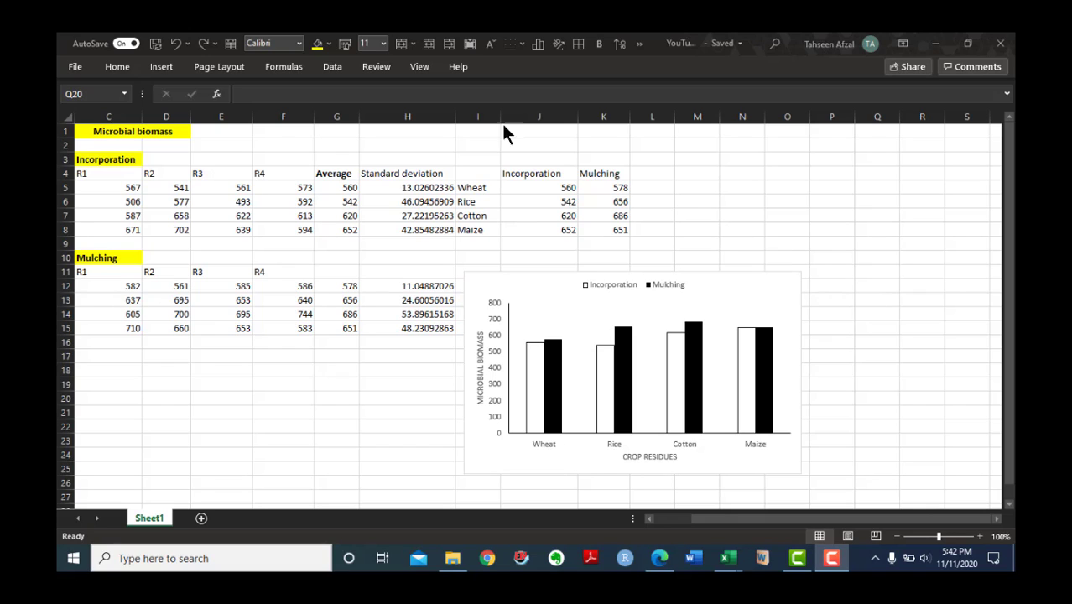
Add standard deviation error bars to the columns of the microbial biomass chart
click(599, 296)
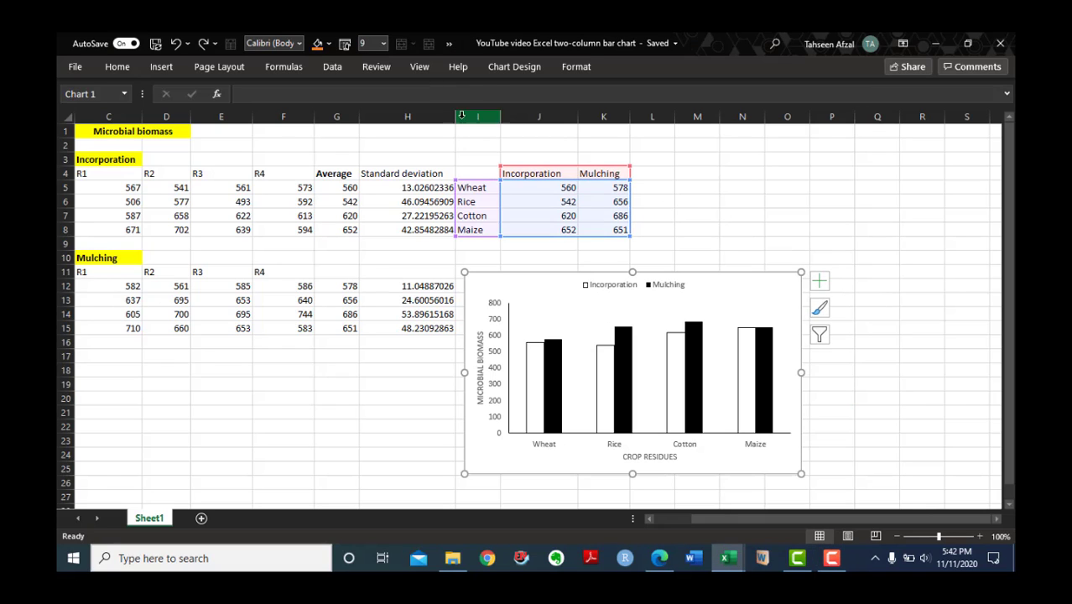
click(516, 67)
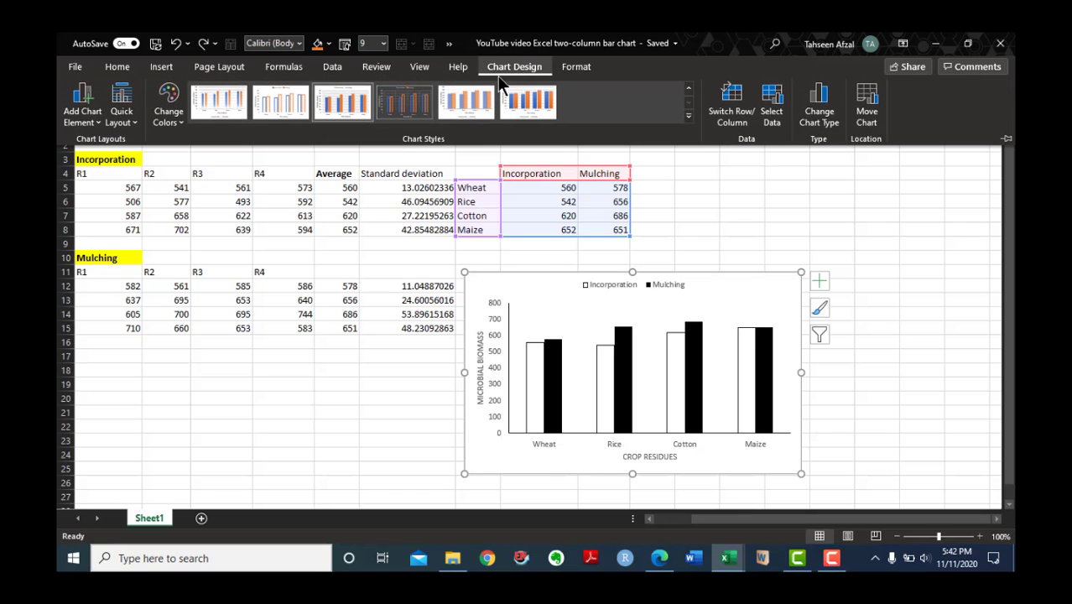
click(98, 123)
mouse_move(107, 240)
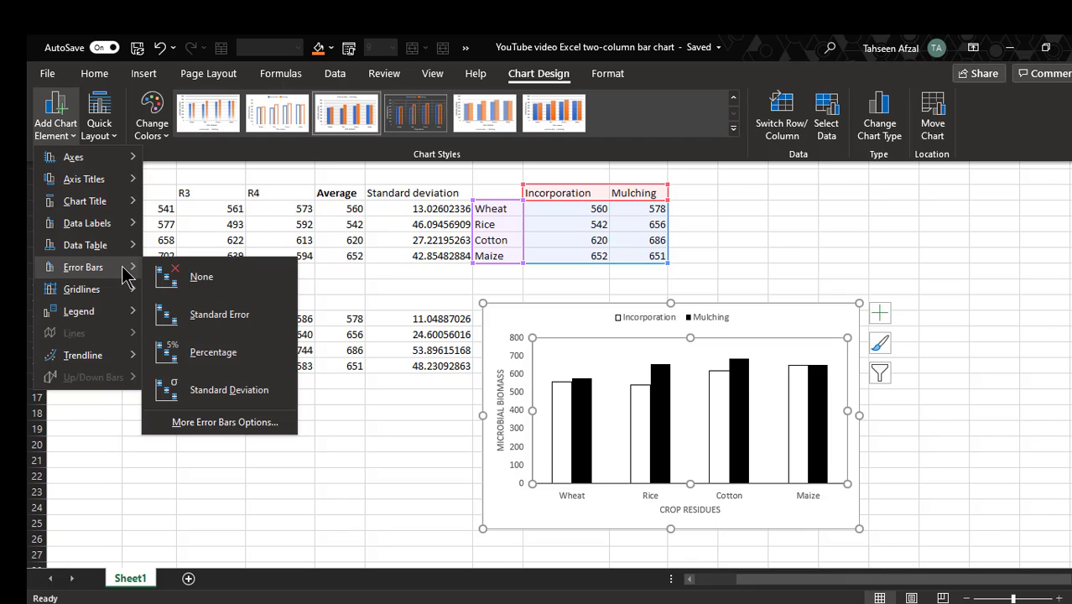
click(222, 392)
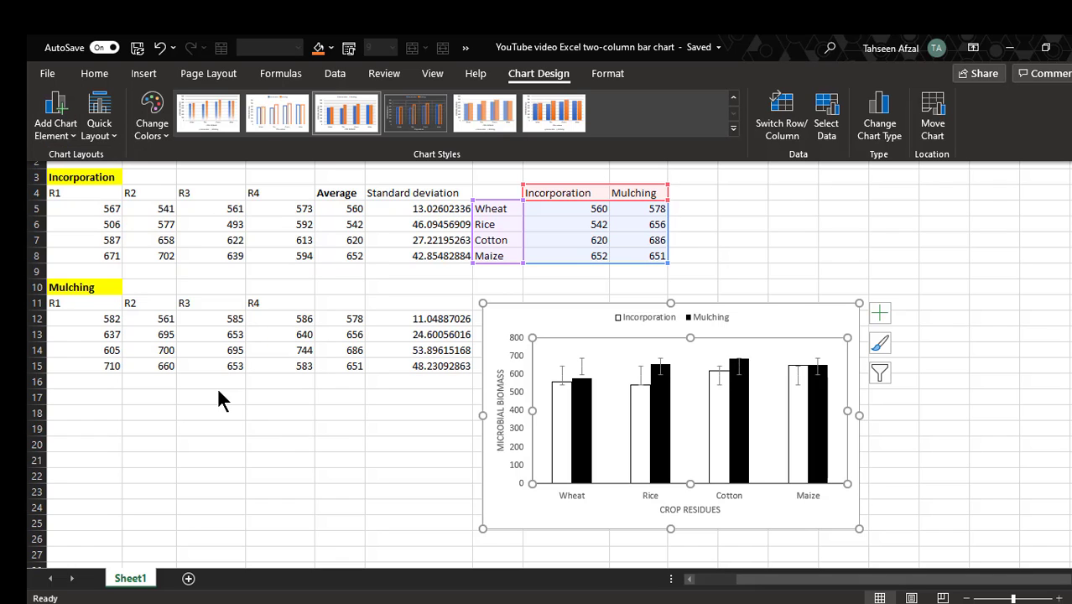
Switch the Incorporation series' error bars to a custom error amount and open its value settings
click(74, 138)
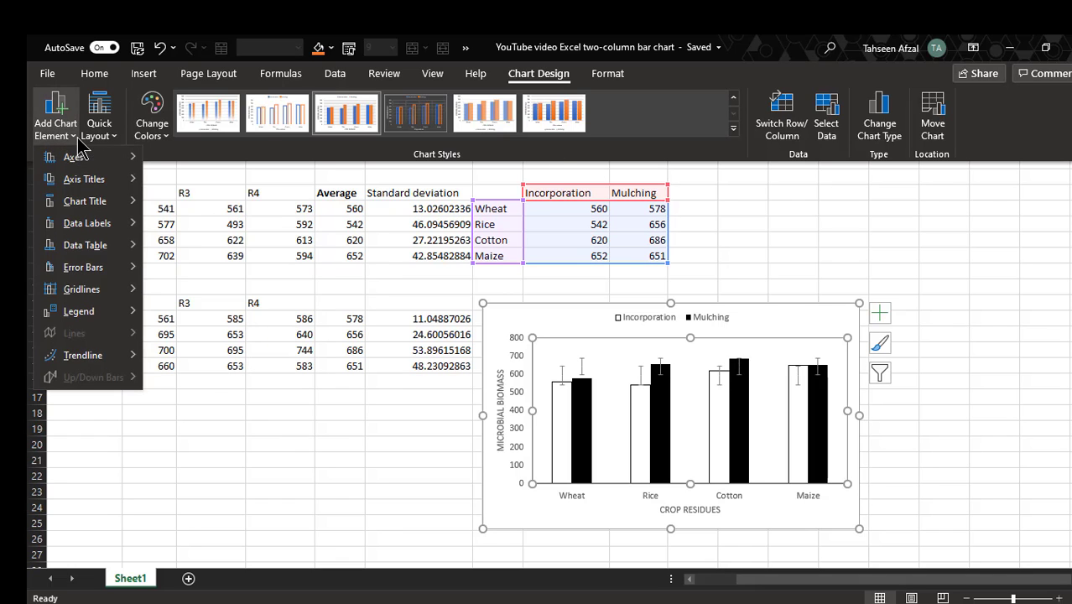
mouse_move(99, 269)
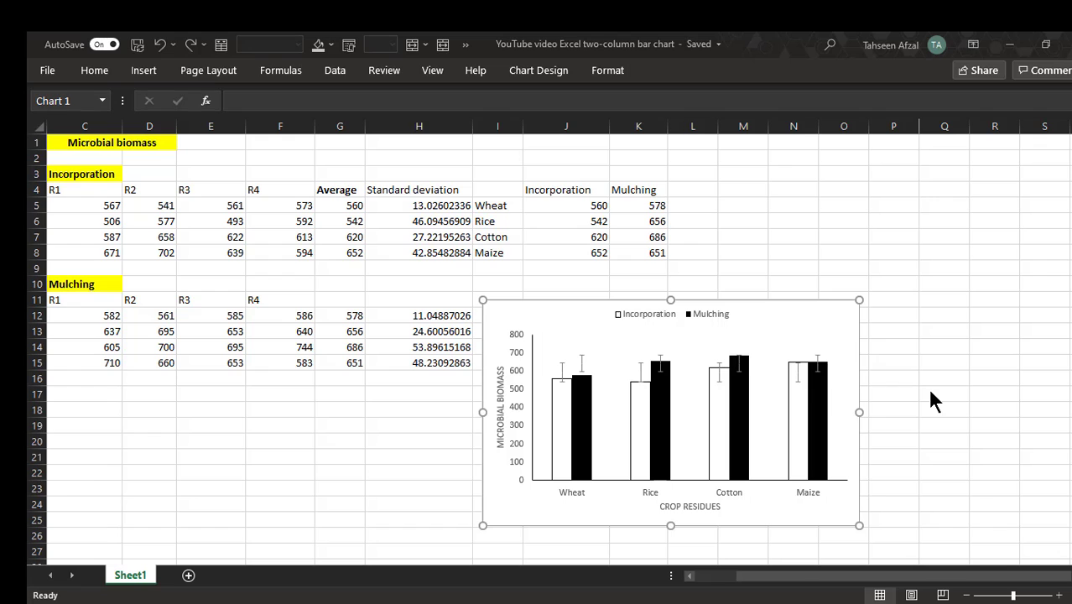
click(563, 374)
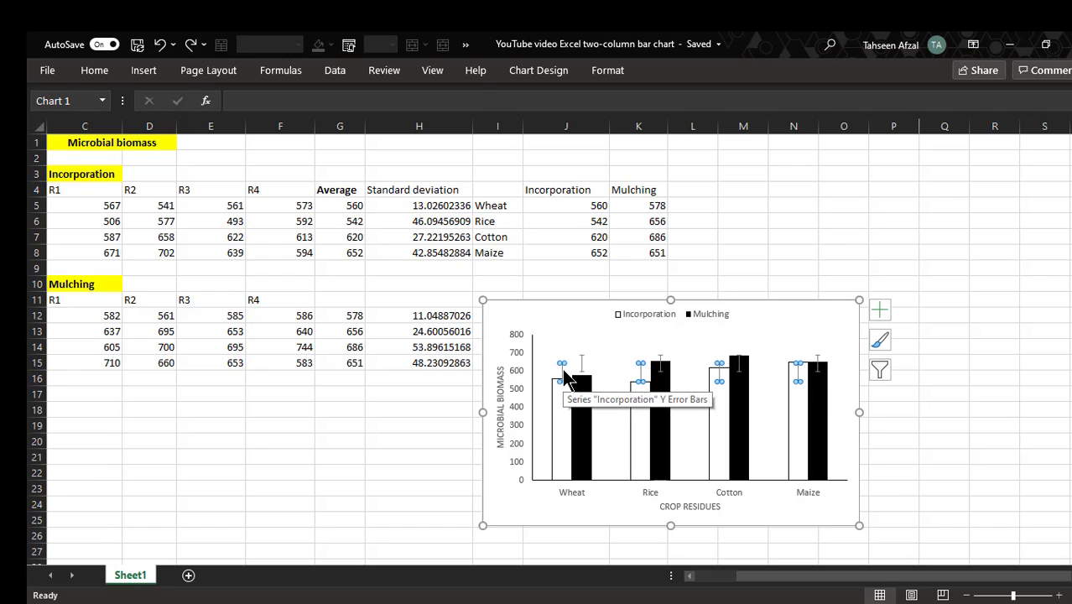
click(880, 310)
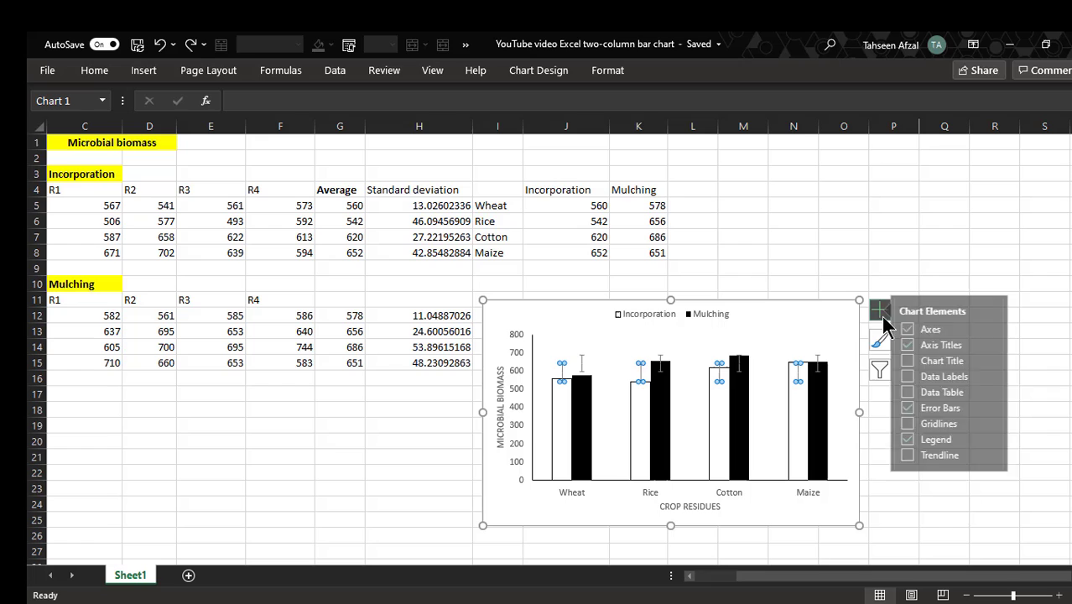
click(1000, 408)
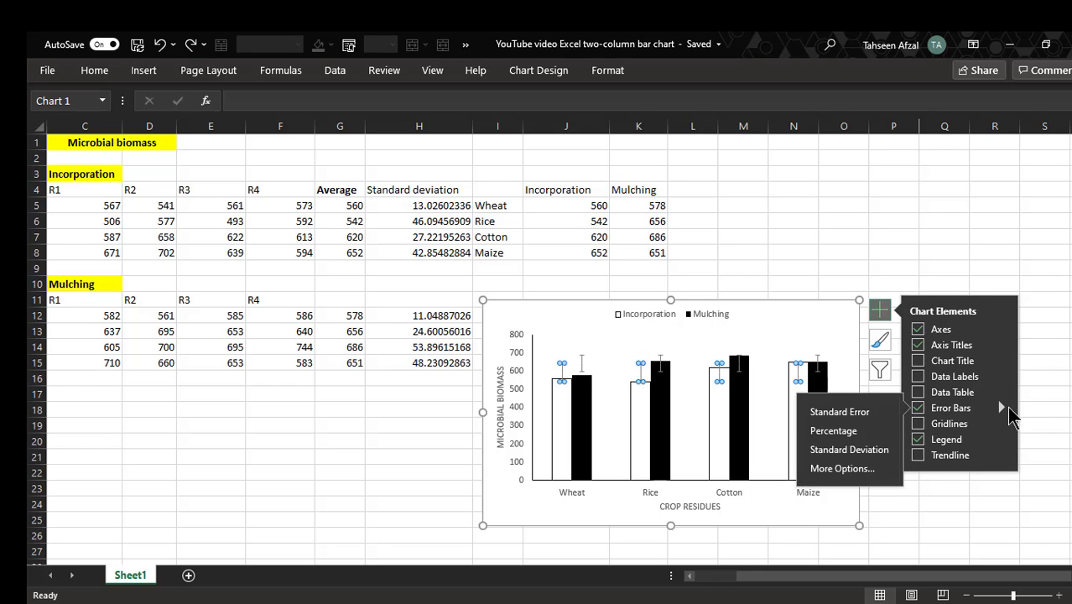
click(876, 468)
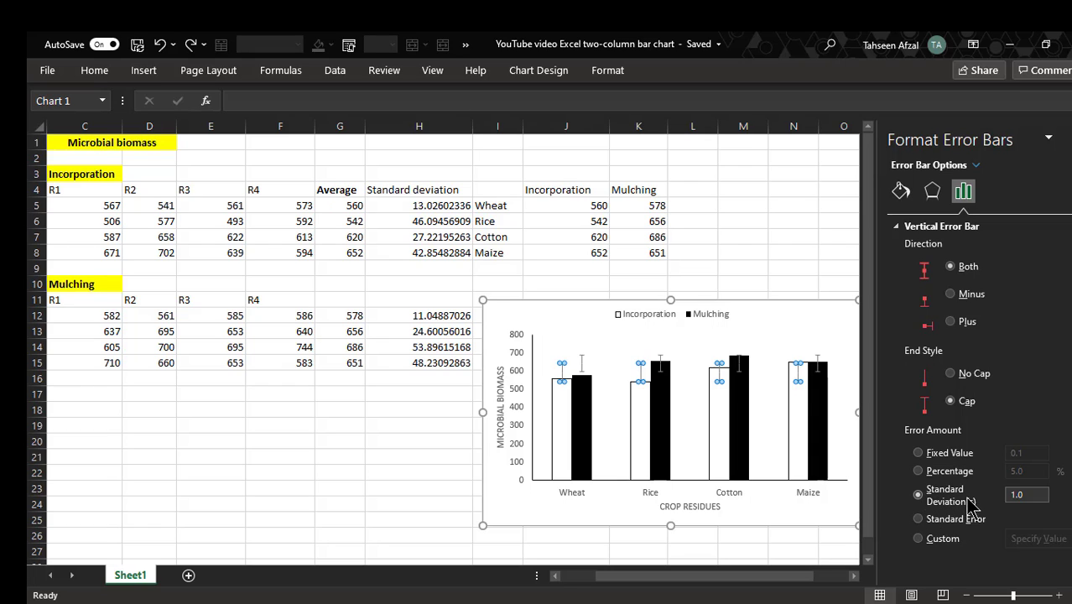
click(943, 538)
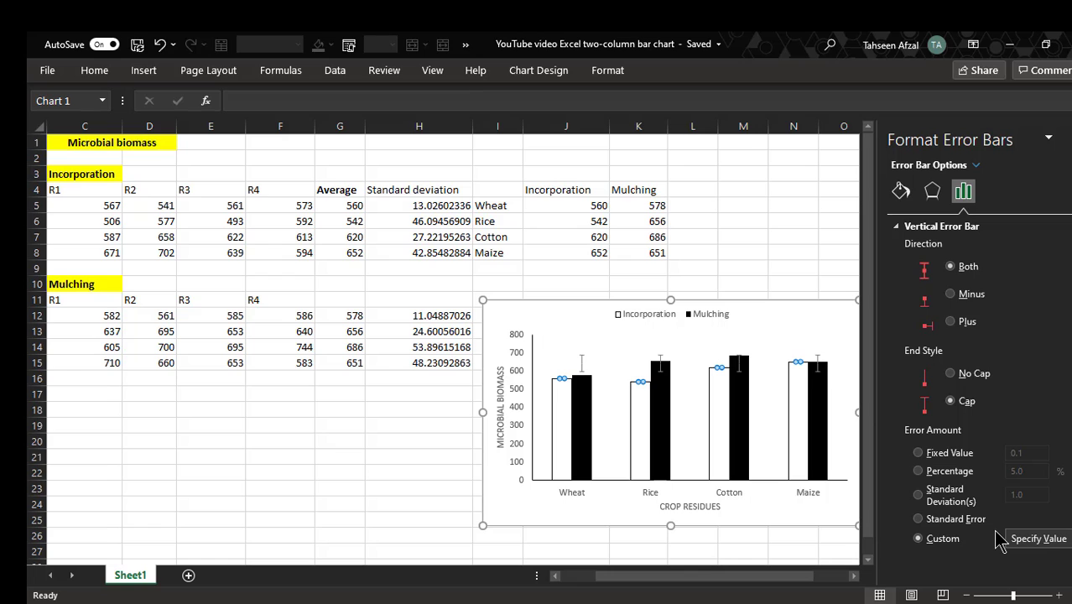
click(1061, 543)
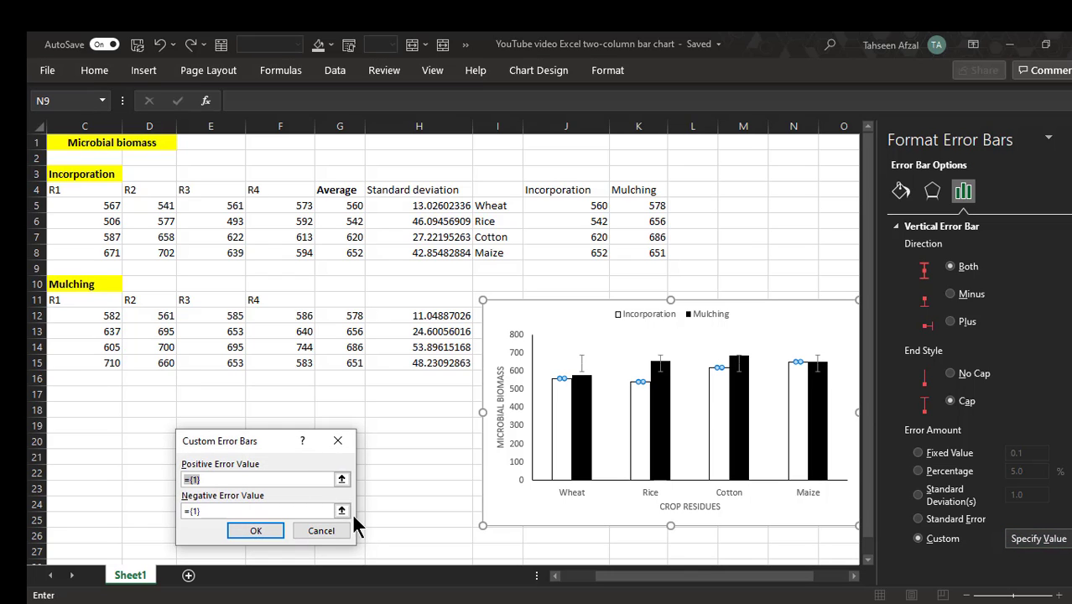
Set the Incorporation error bars' positive and negative error values to H5:H8, and select the Mulching error bars
click(341, 479)
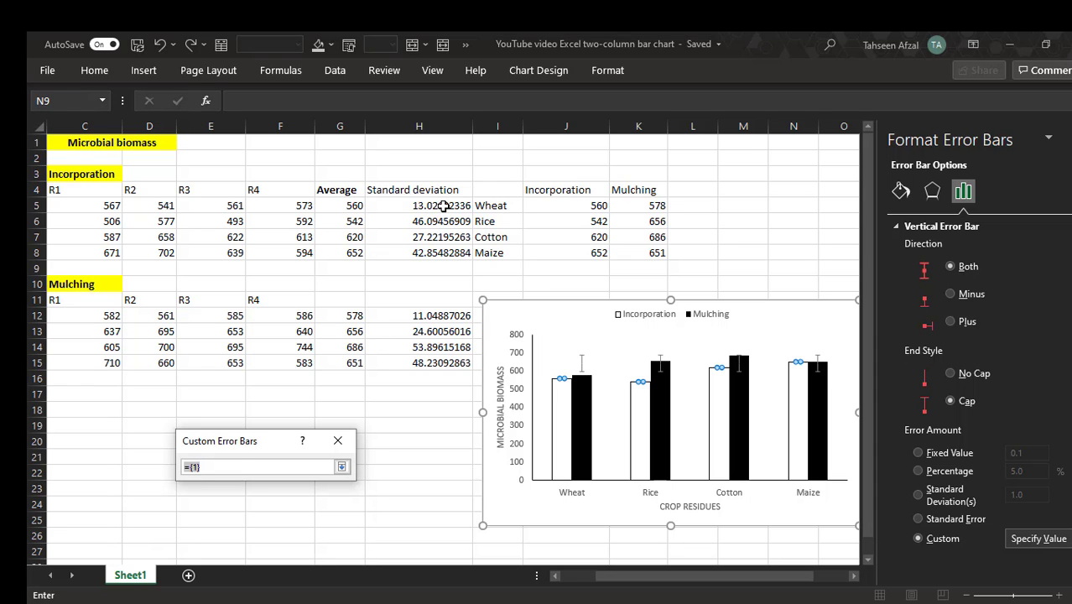
drag(443, 205, 453, 252)
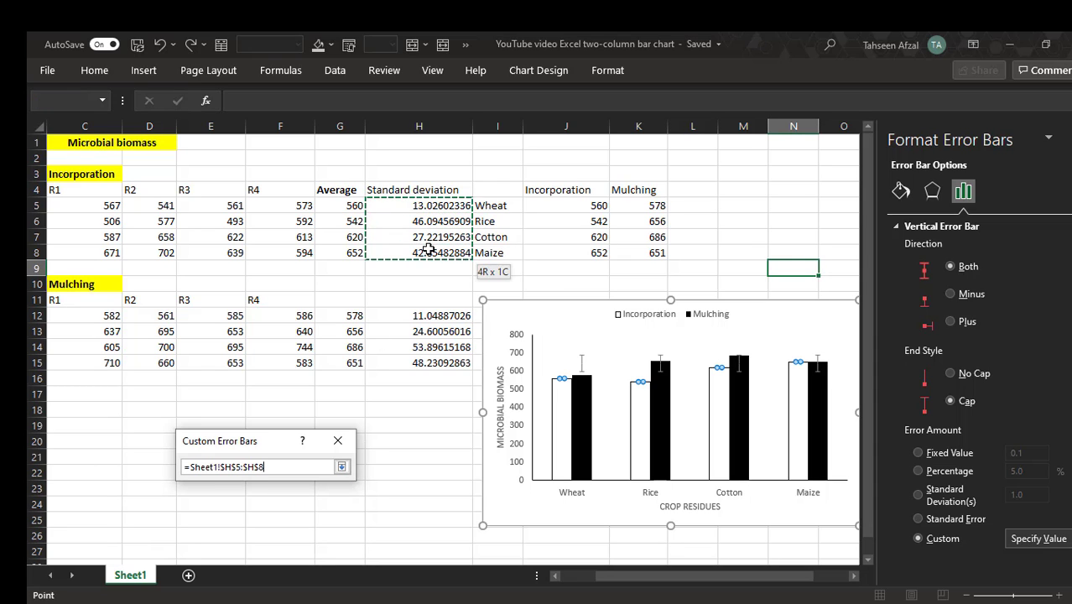
click(342, 467)
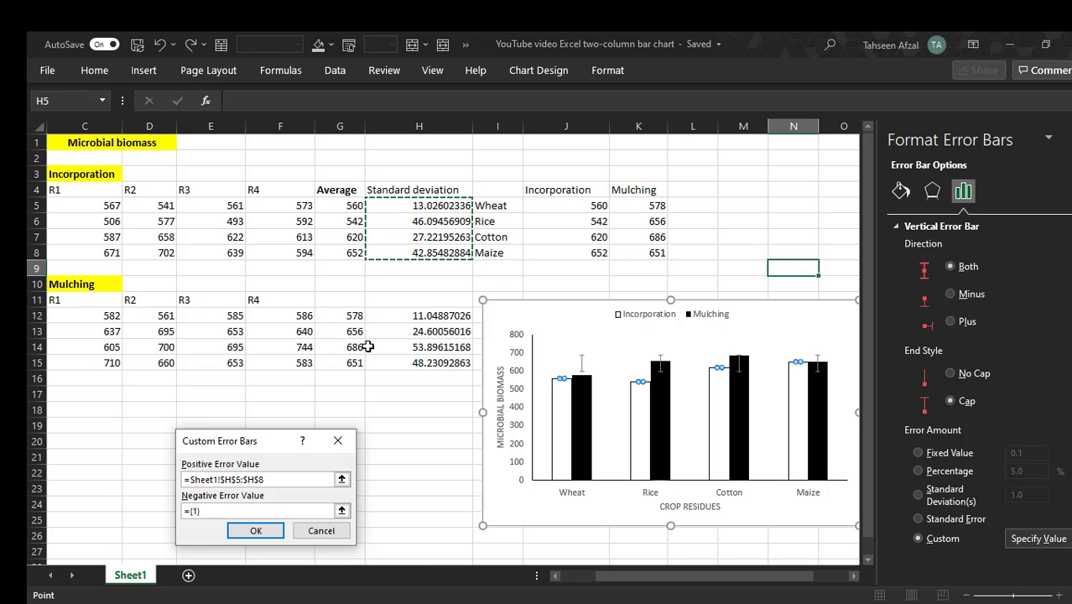
click(341, 511)
drag(437, 204, 443, 252)
click(342, 466)
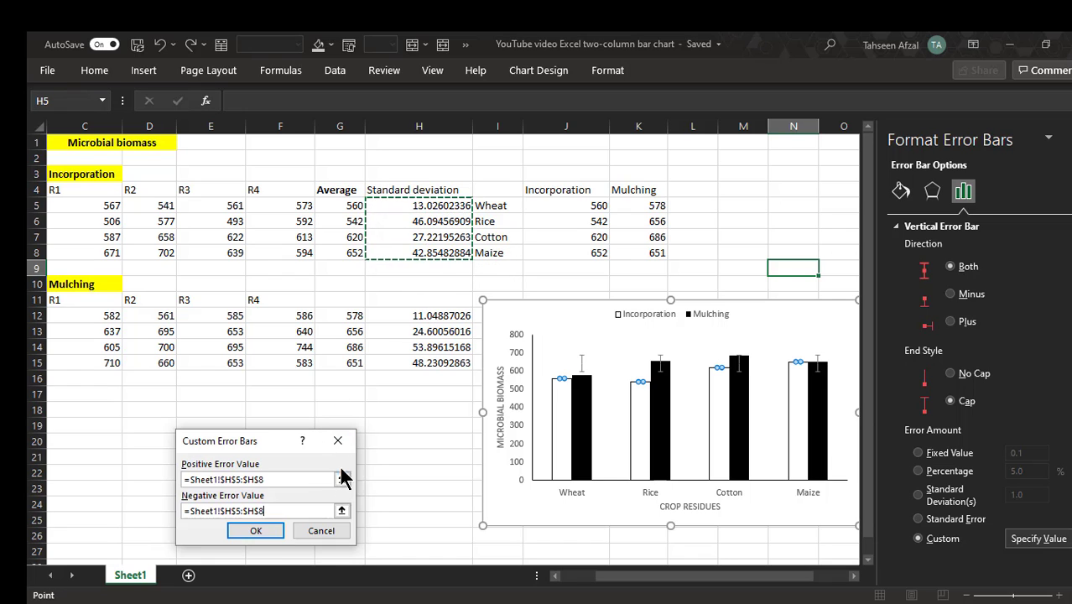
click(248, 530)
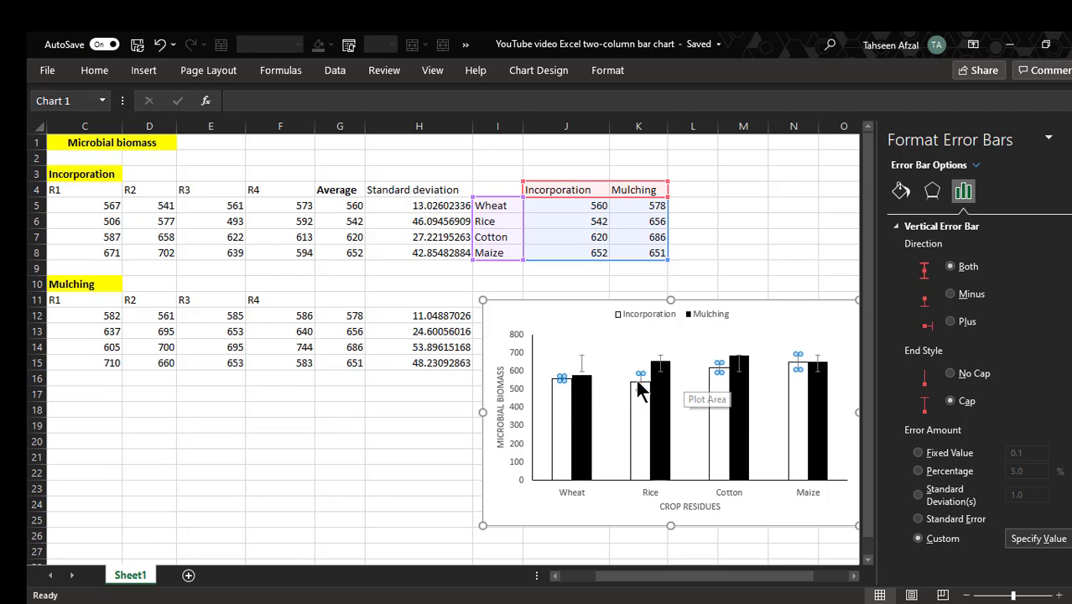
click(583, 372)
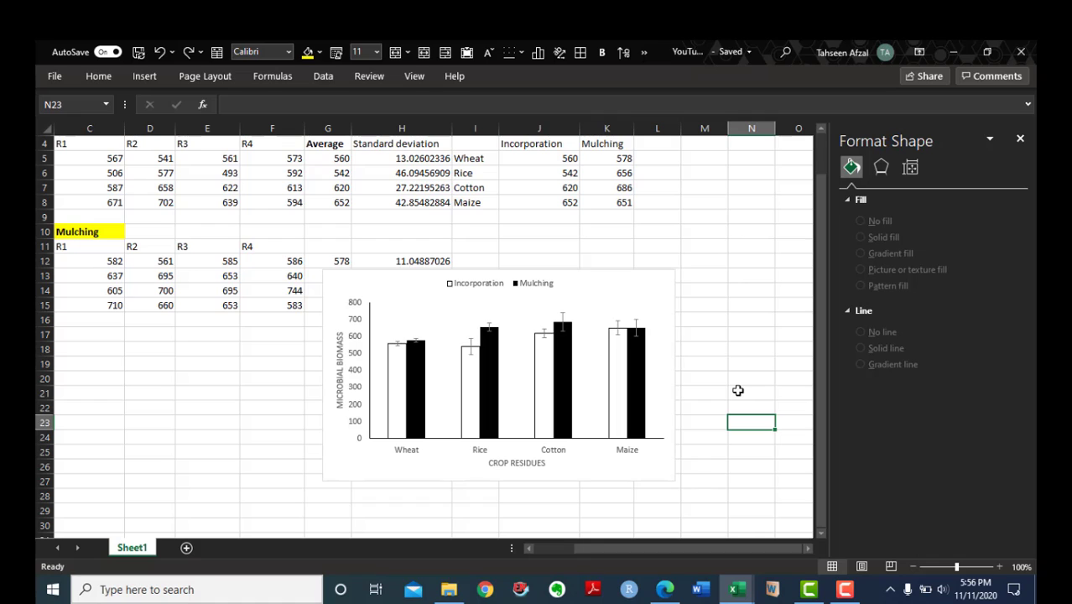
Set the major tick marks of the chart's horizontal axis to Outside
click(664, 340)
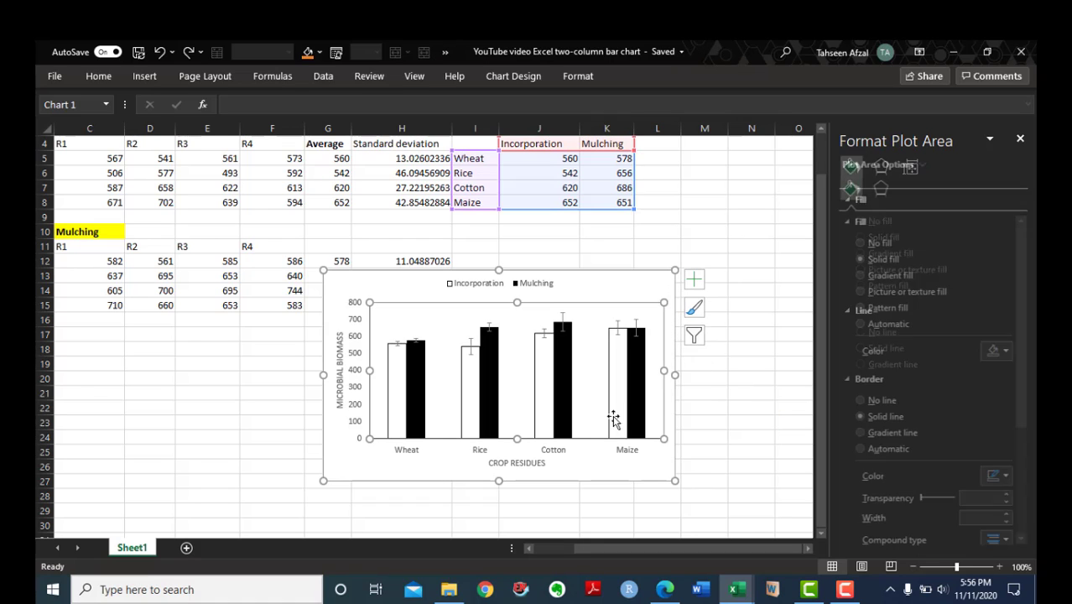
click(554, 446)
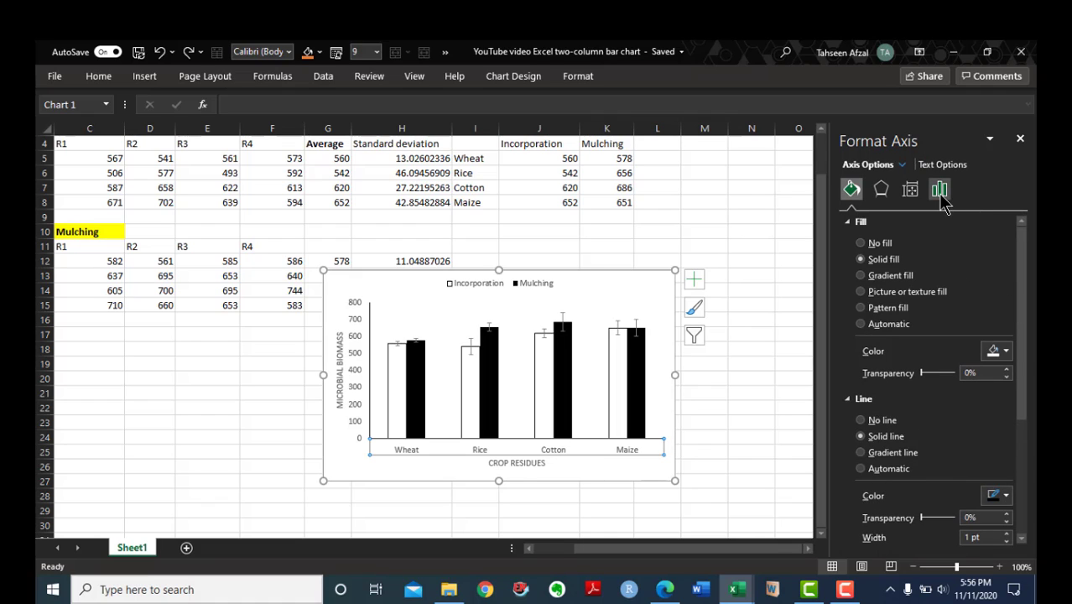
click(940, 191)
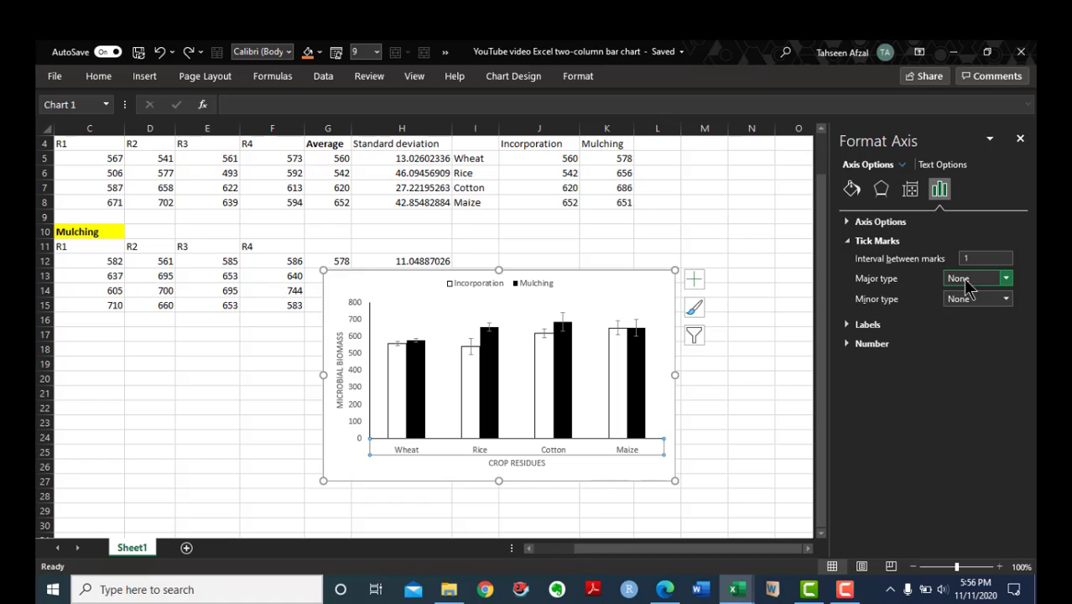
click(1005, 279)
click(992, 322)
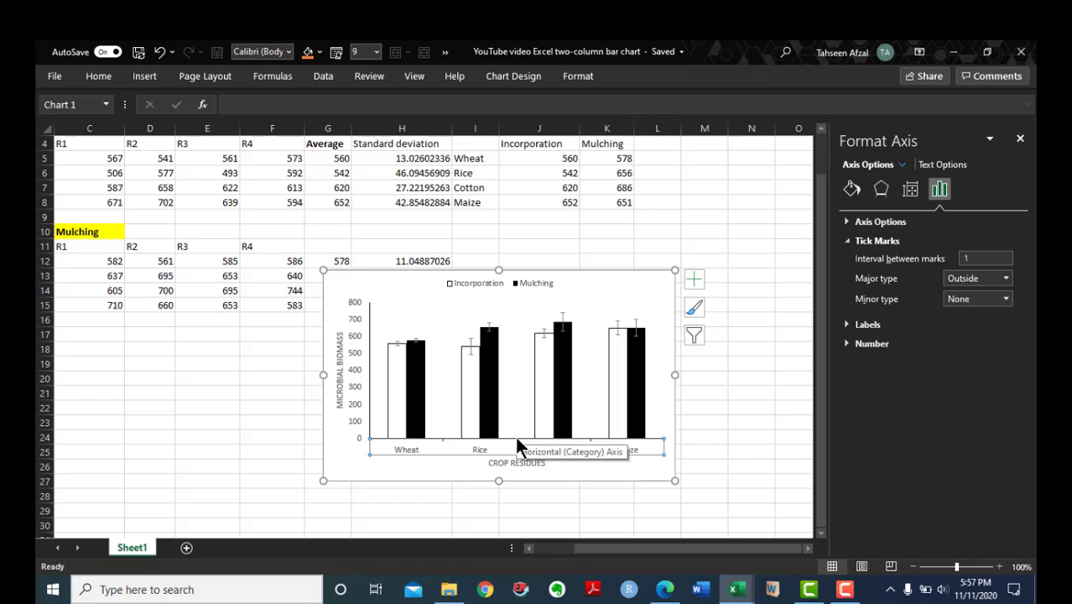
Try the Inside and Cross major tick mark types on the horizontal axis
click(1005, 278)
click(997, 307)
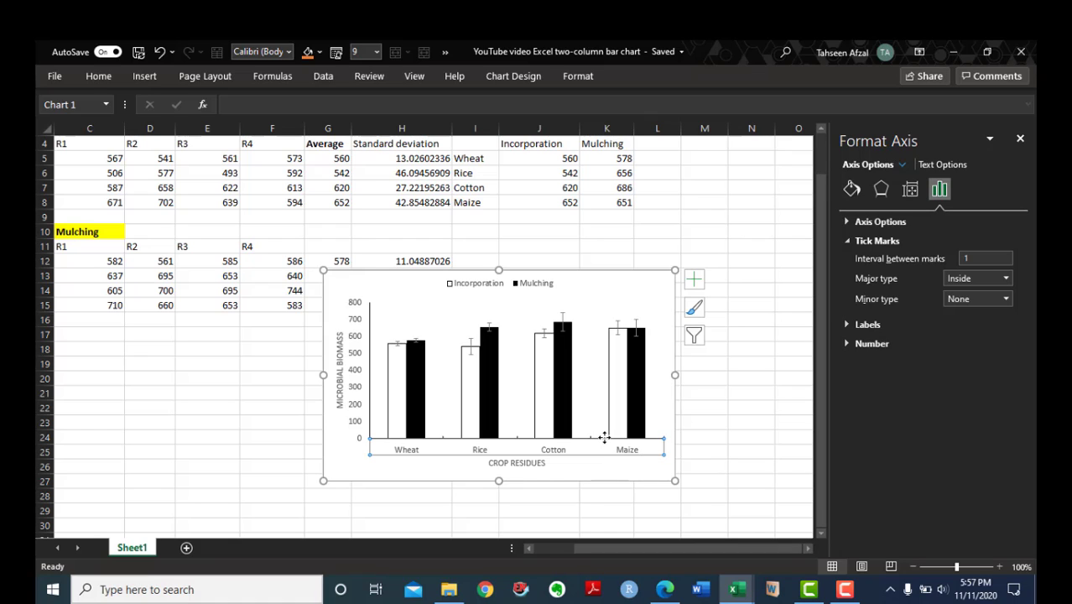
click(1005, 279)
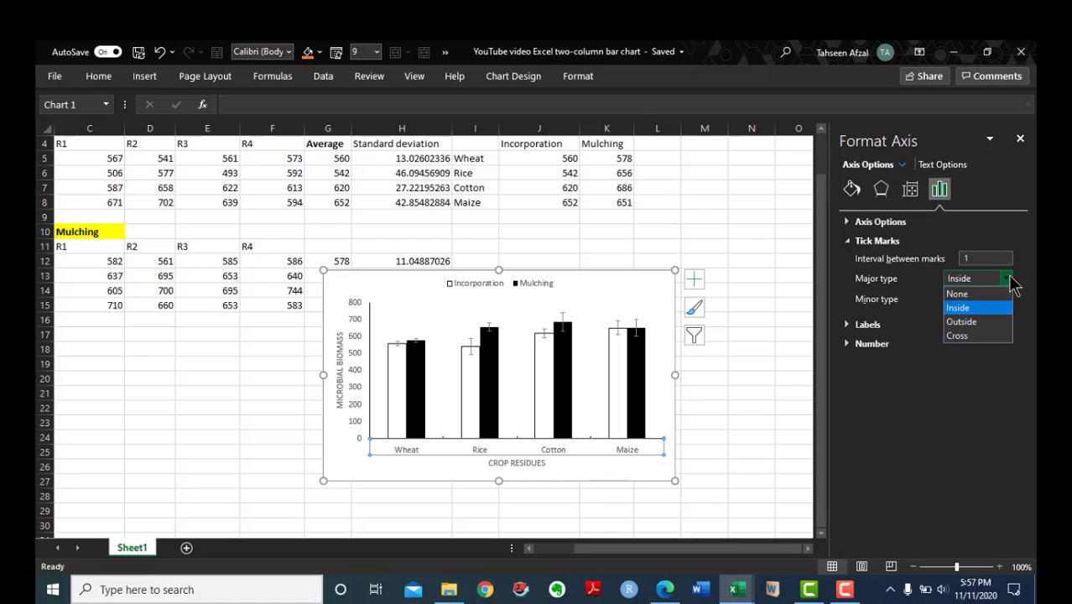
click(991, 336)
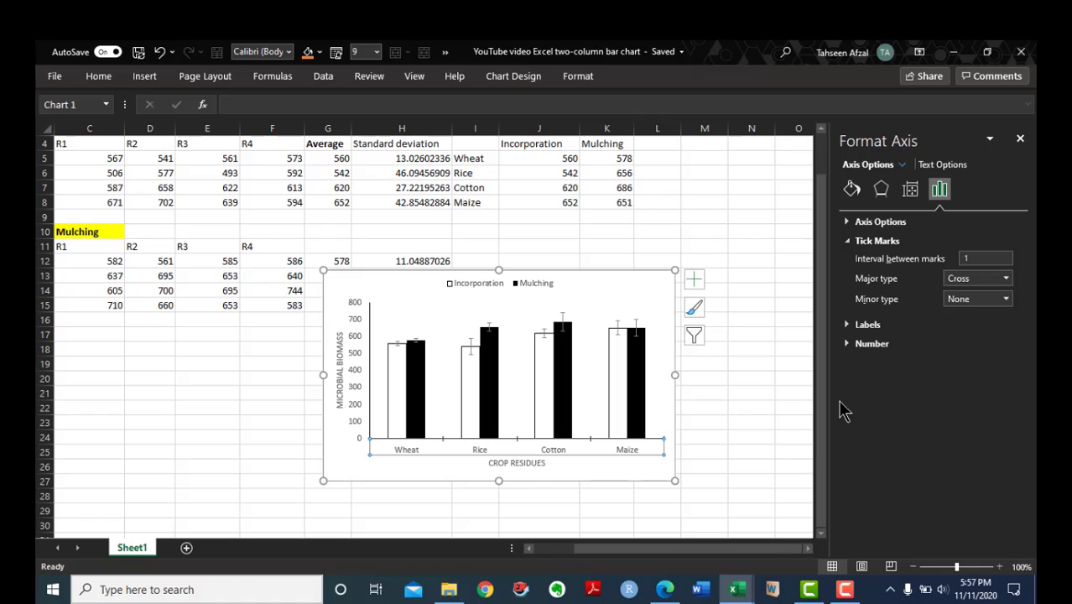
Set the horizontal axis's major tick mark type back to Outside
click(1007, 280)
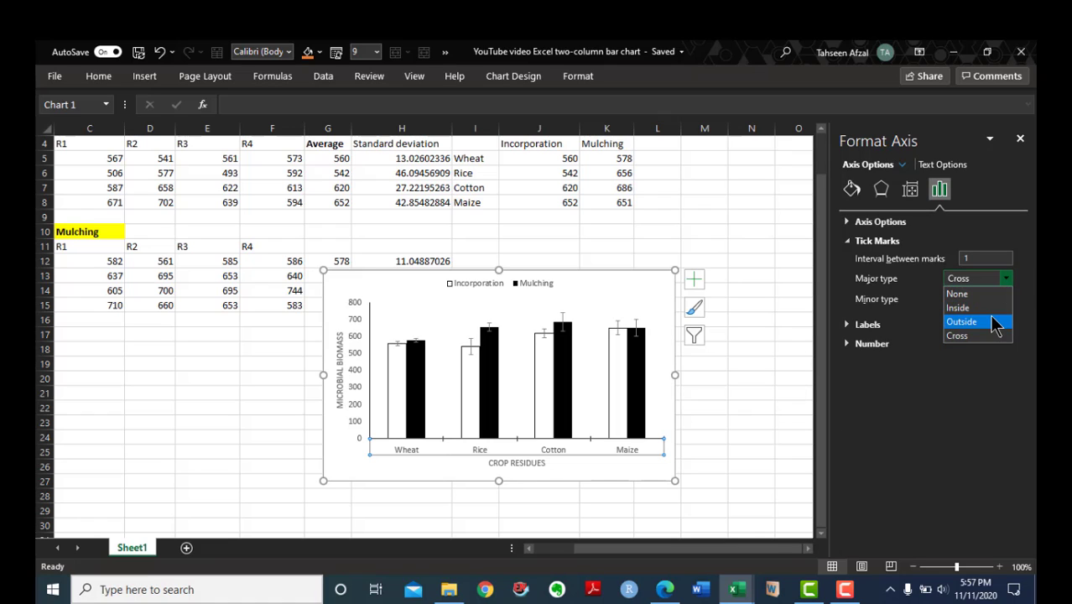
click(996, 324)
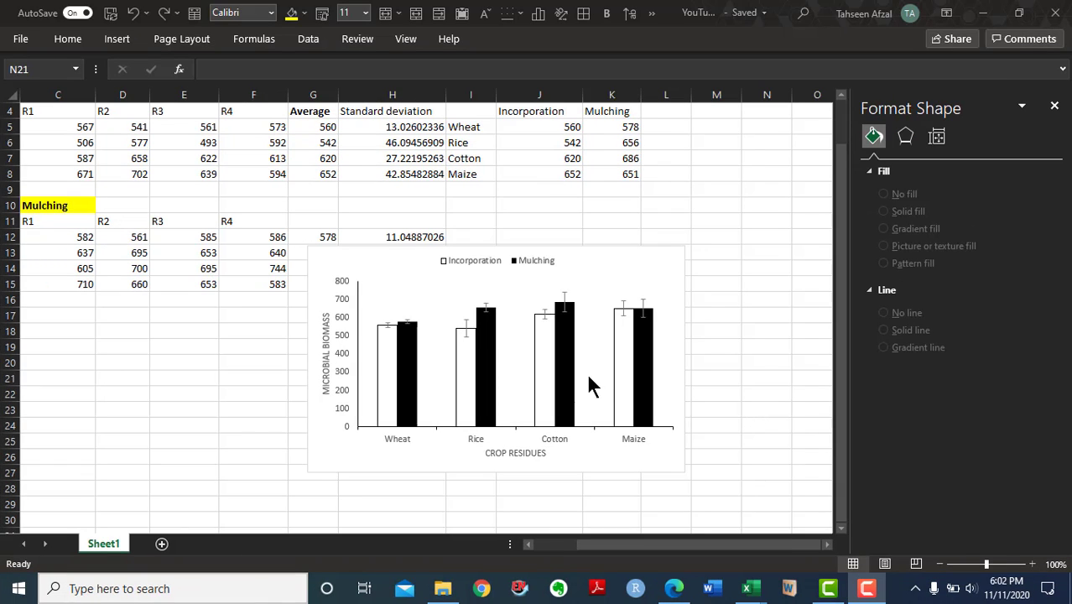
Open the font settings for the whole chart and set the text size to 10, keeping the Regular style
click(597, 457)
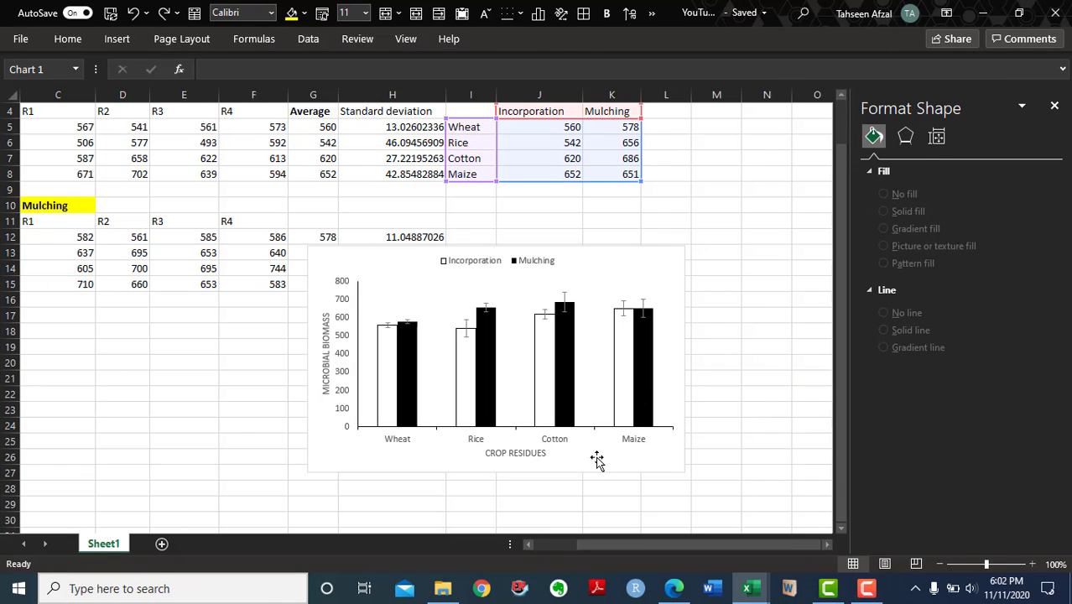
right_click(596, 460)
key(Escape)
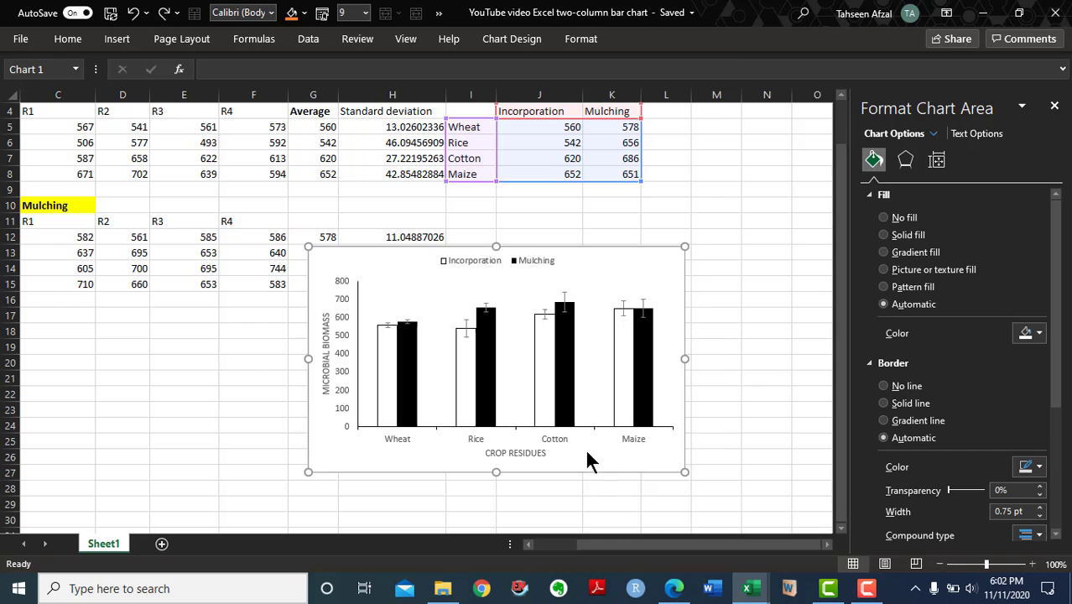
right_click(585, 449)
click(659, 140)
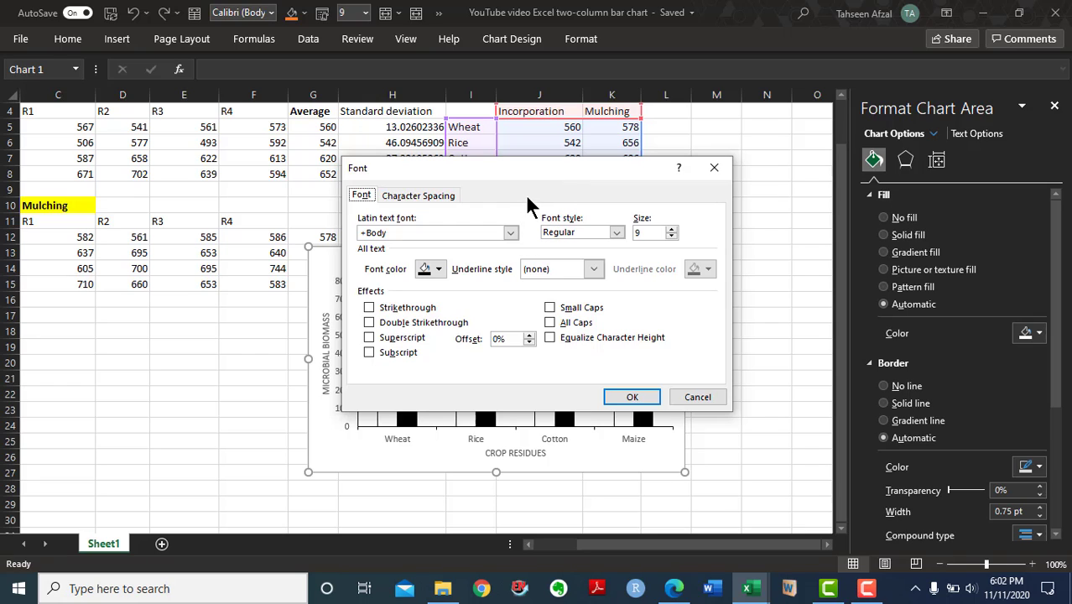
click(617, 234)
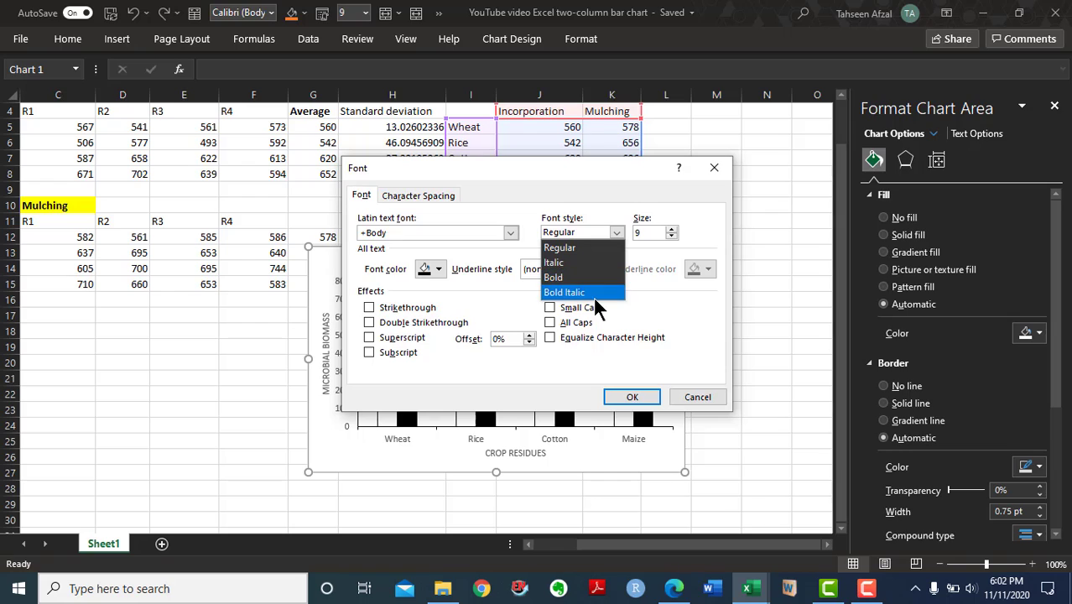
click(693, 207)
click(642, 232)
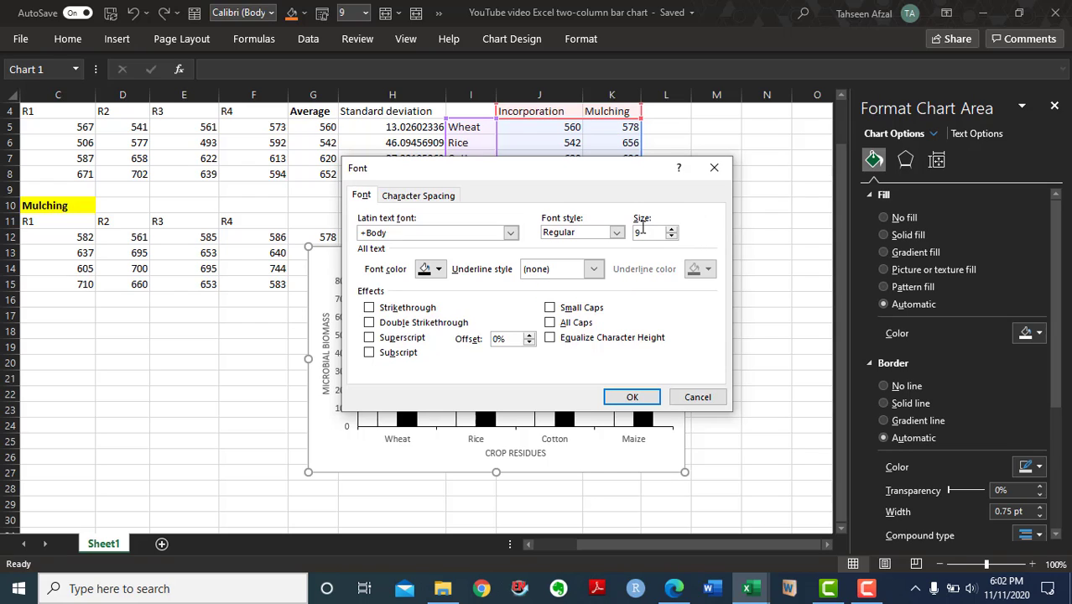
key(BackSpace)
Set the chart's Latin text font to Arial with black font color and apply the font settings
click(511, 232)
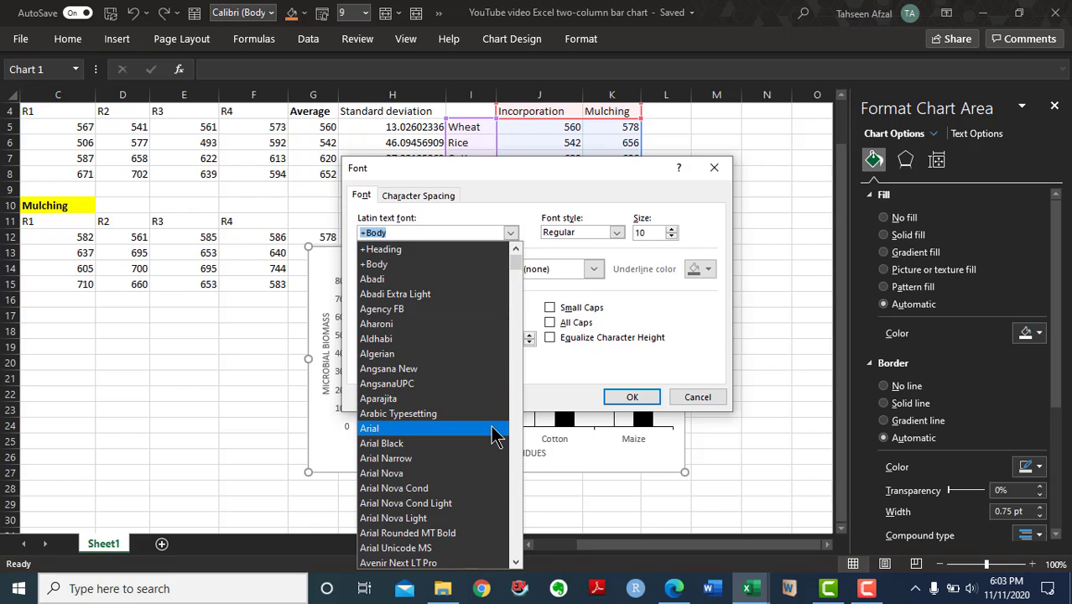
click(495, 434)
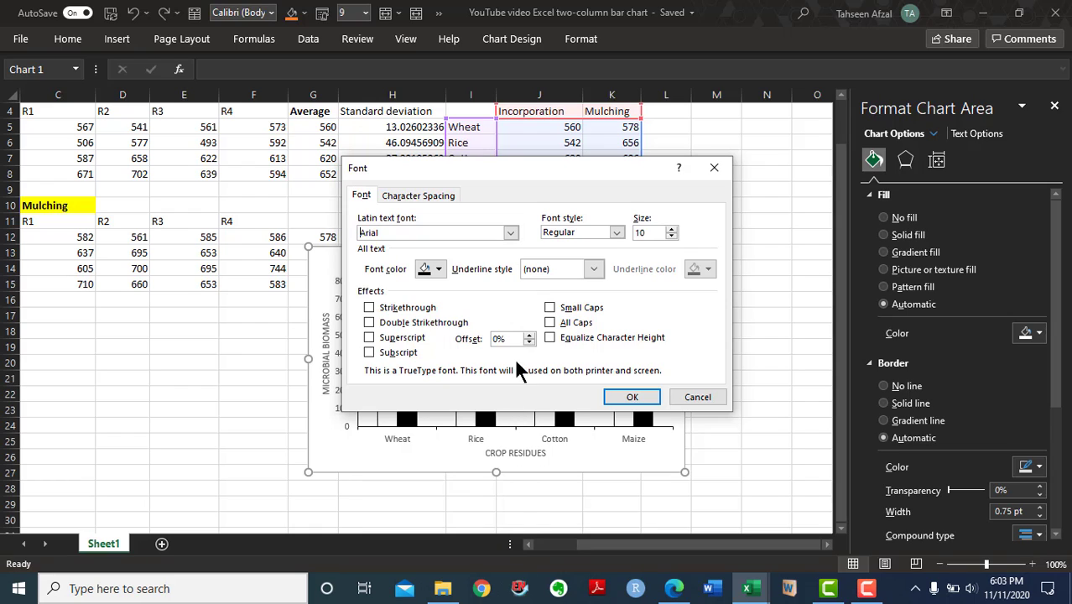
click(439, 268)
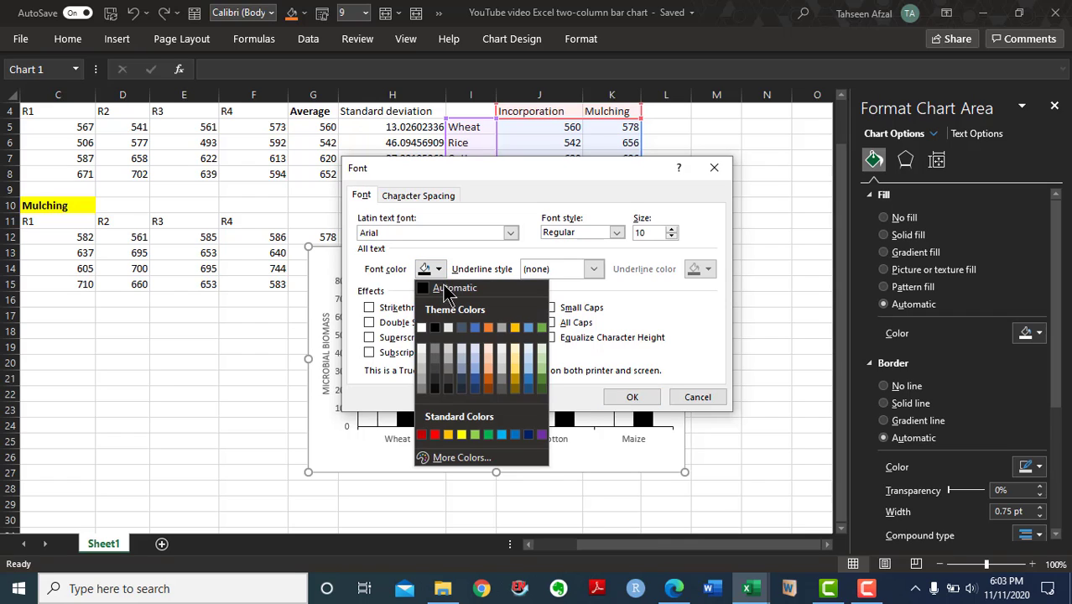
click(433, 327)
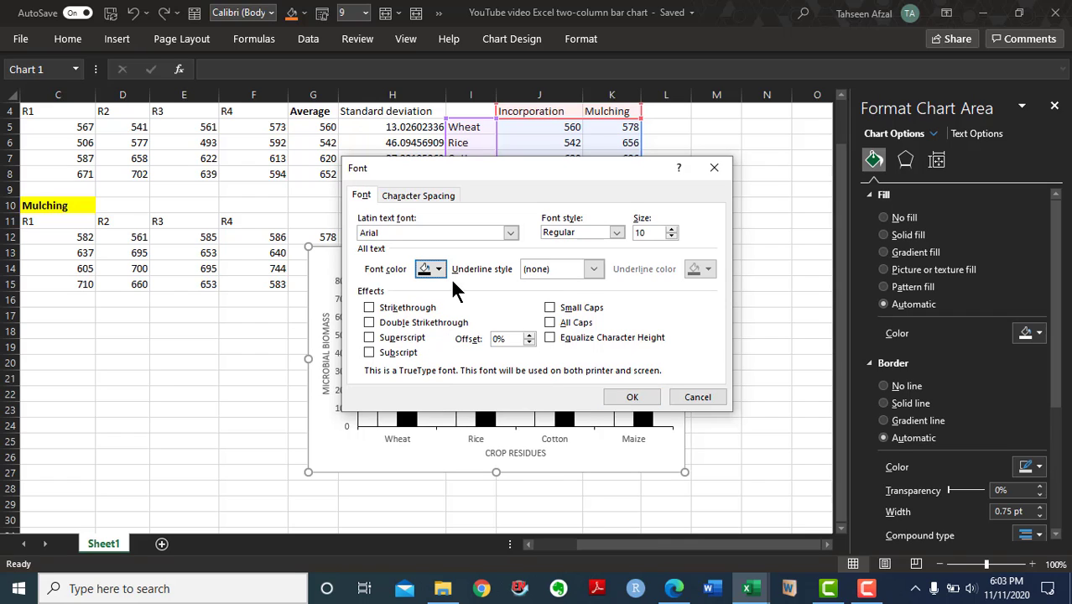
click(632, 397)
click(766, 330)
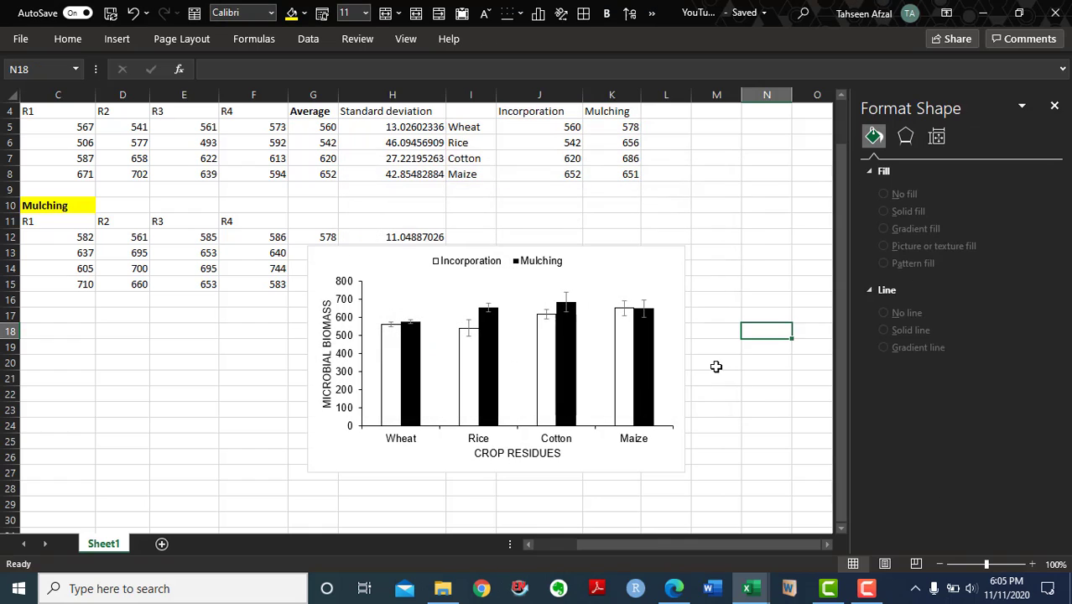
Format the Incorporation series' error bars as solid black lines with a width of 1 pt
click(390, 323)
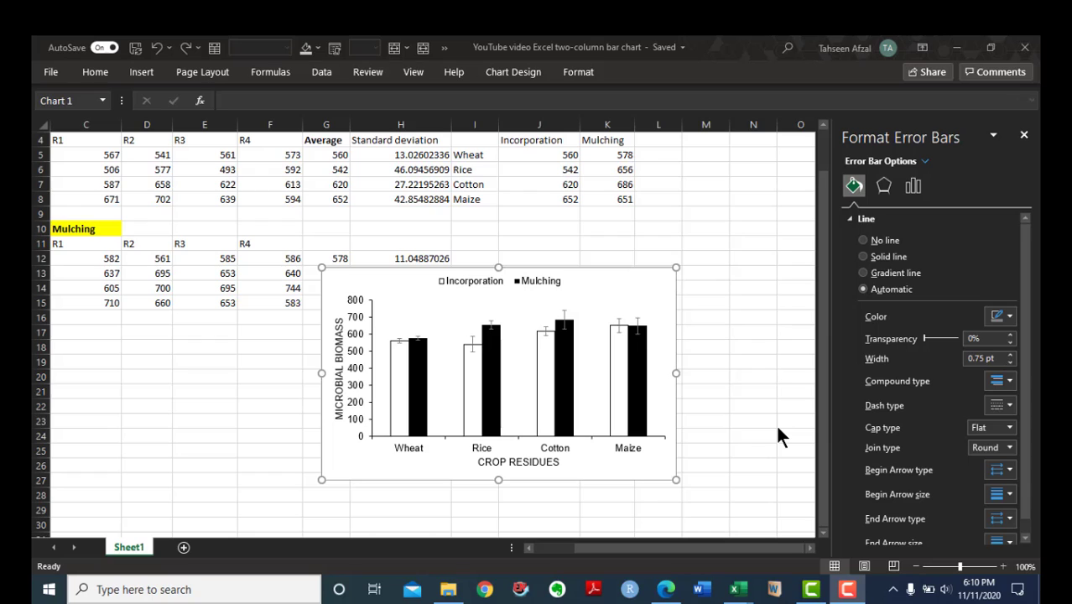
click(899, 262)
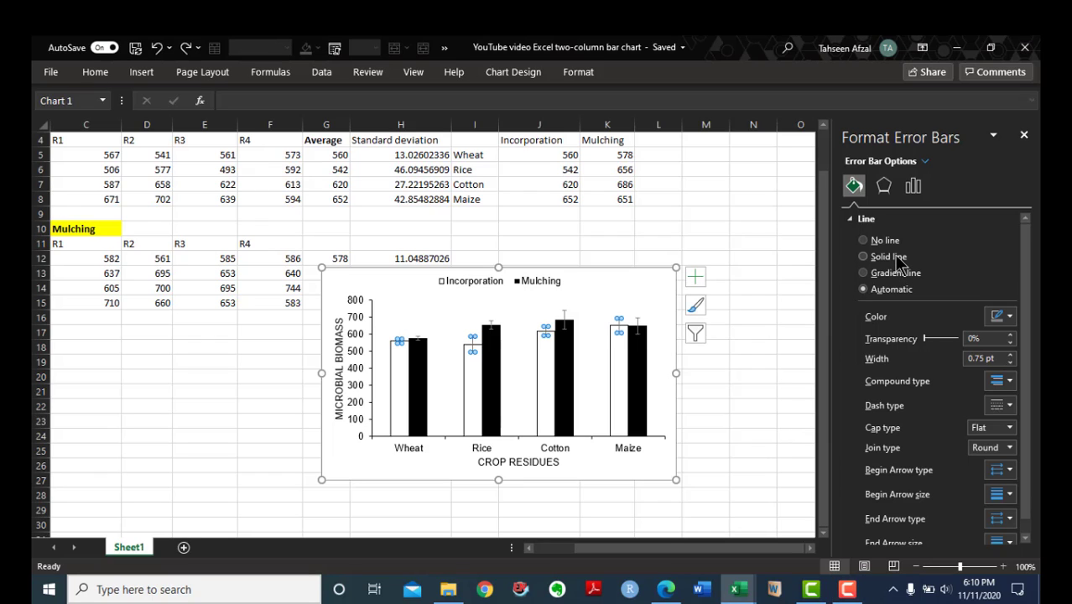
click(897, 262)
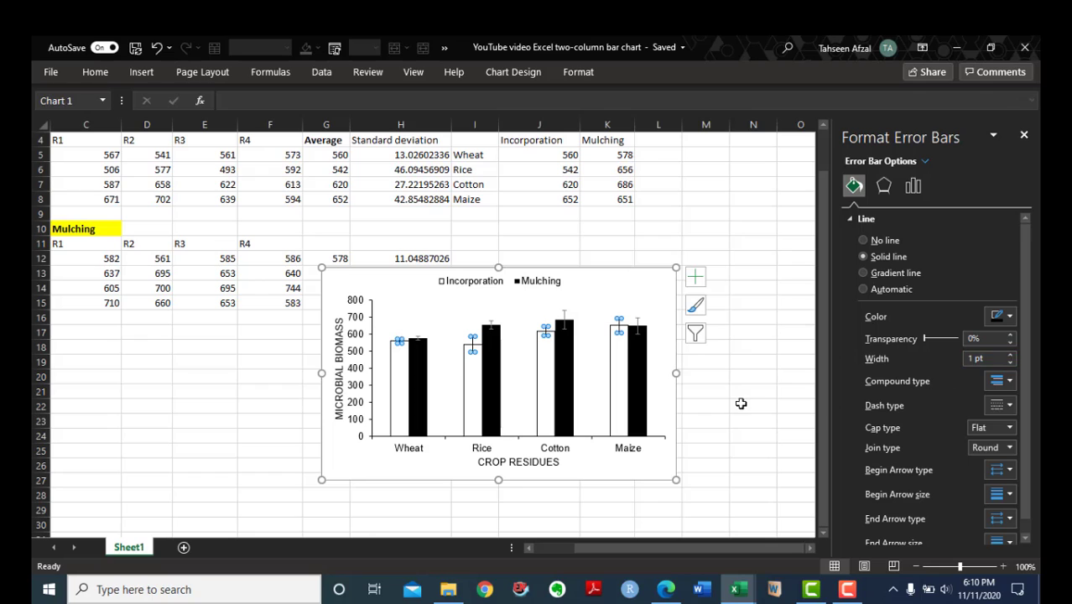
Set the line color of the Mulching series' error bars to black
click(566, 329)
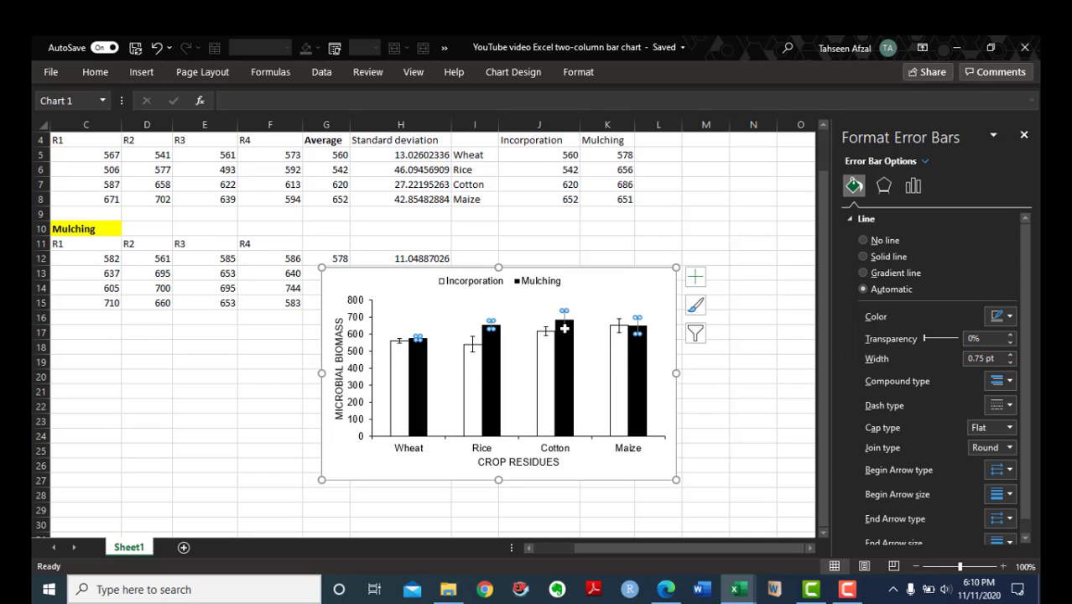
click(1003, 316)
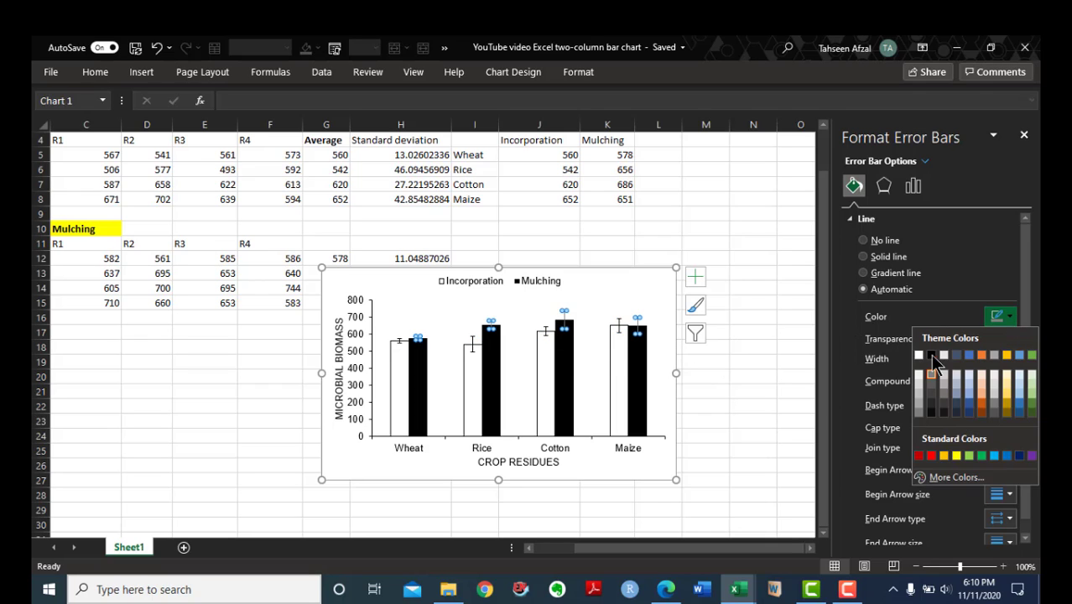
click(931, 355)
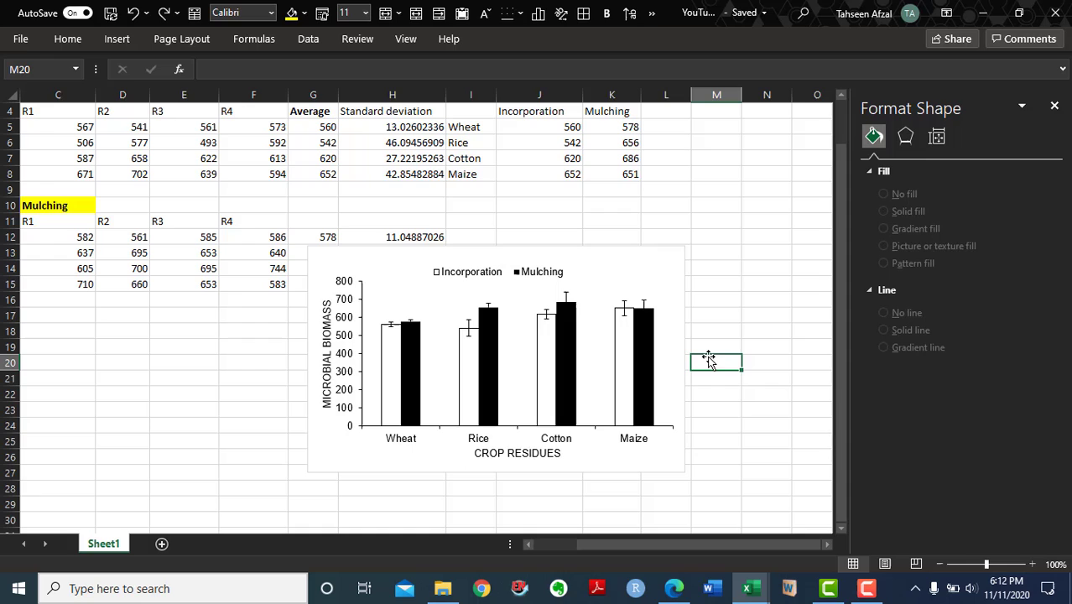
Set the chart legend's font size to 12
click(536, 270)
click(67, 39)
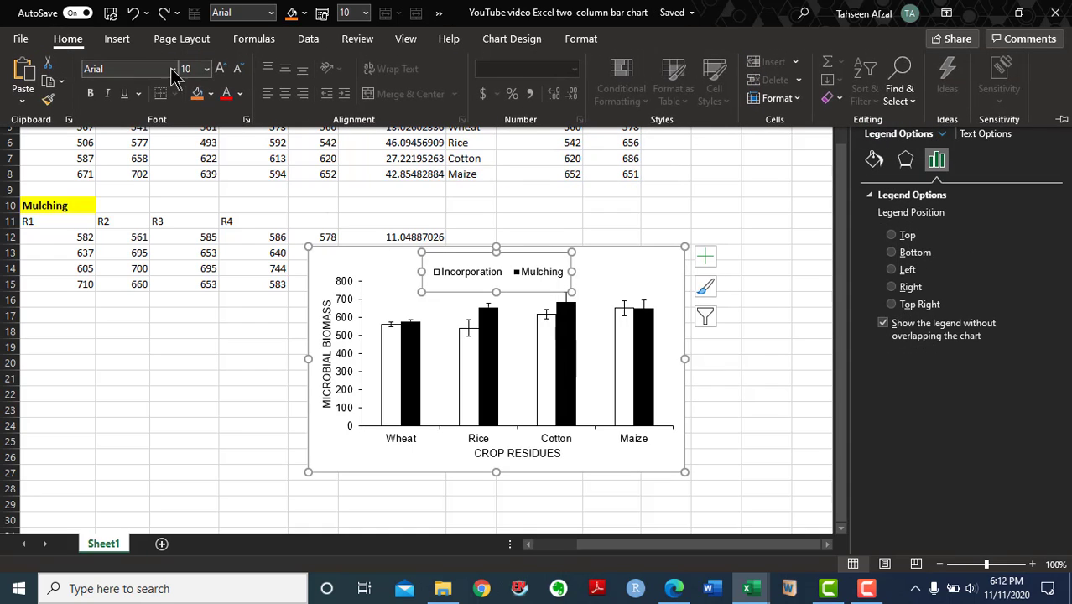
click(185, 69)
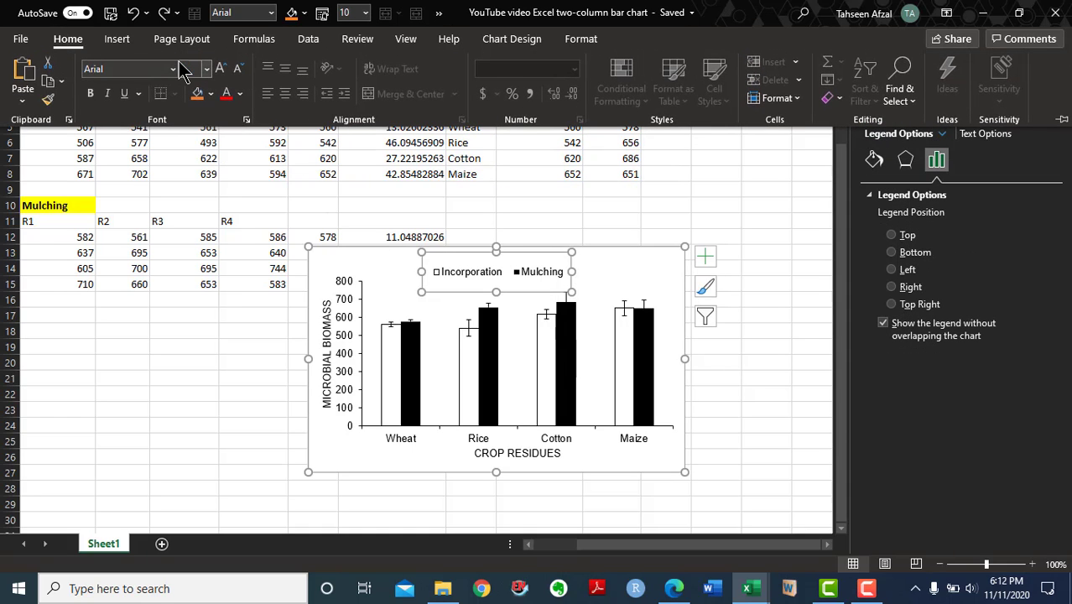
text(12)
key(Return)
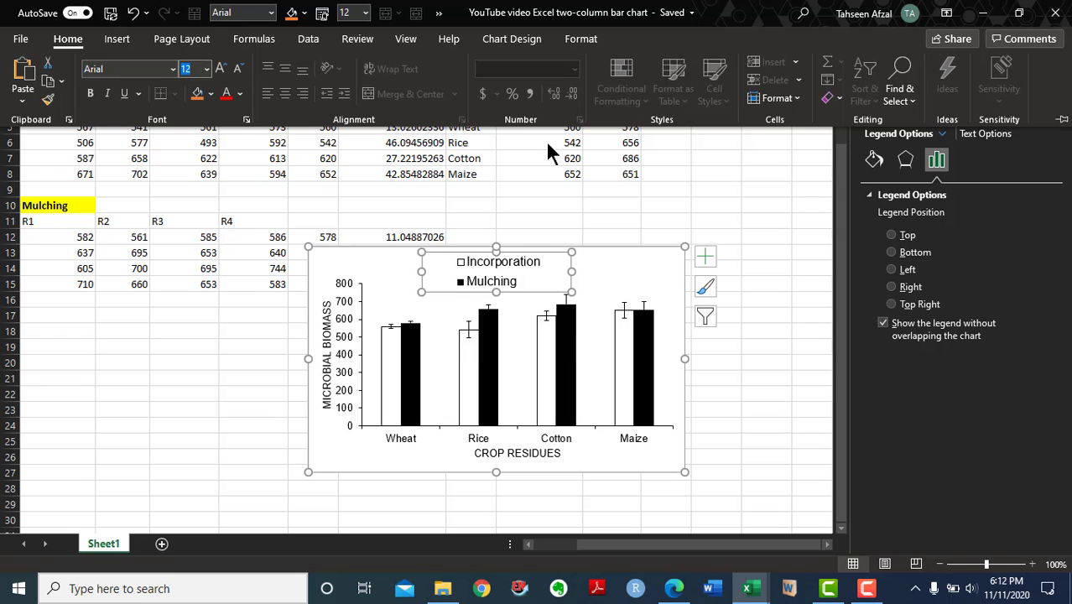
Widen the legend so both entries fit on one row, center it above the plot, and reduce its height
click(572, 273)
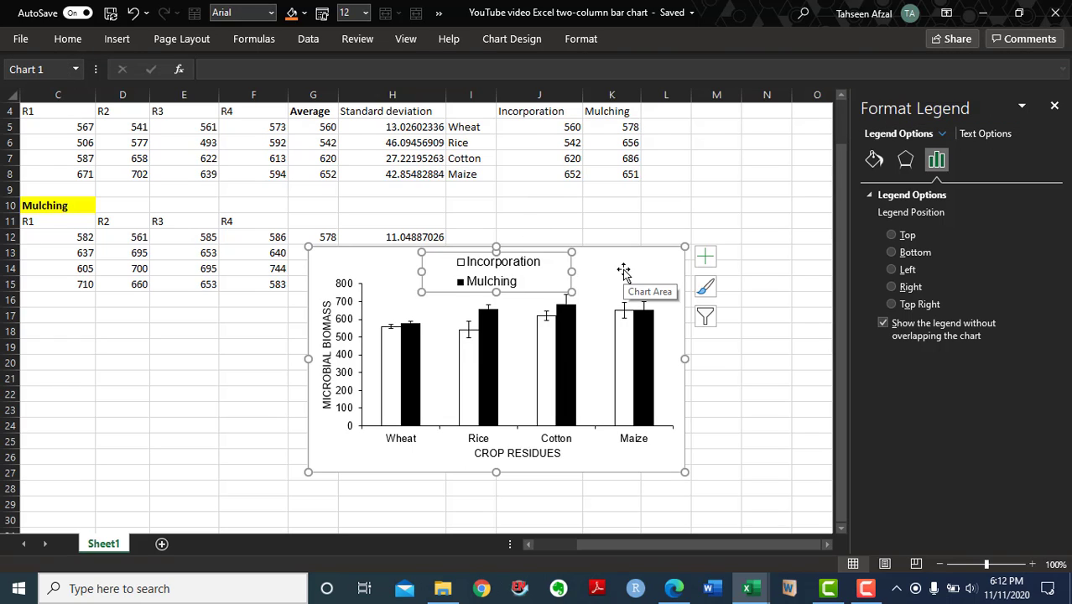
drag(569, 271, 641, 271)
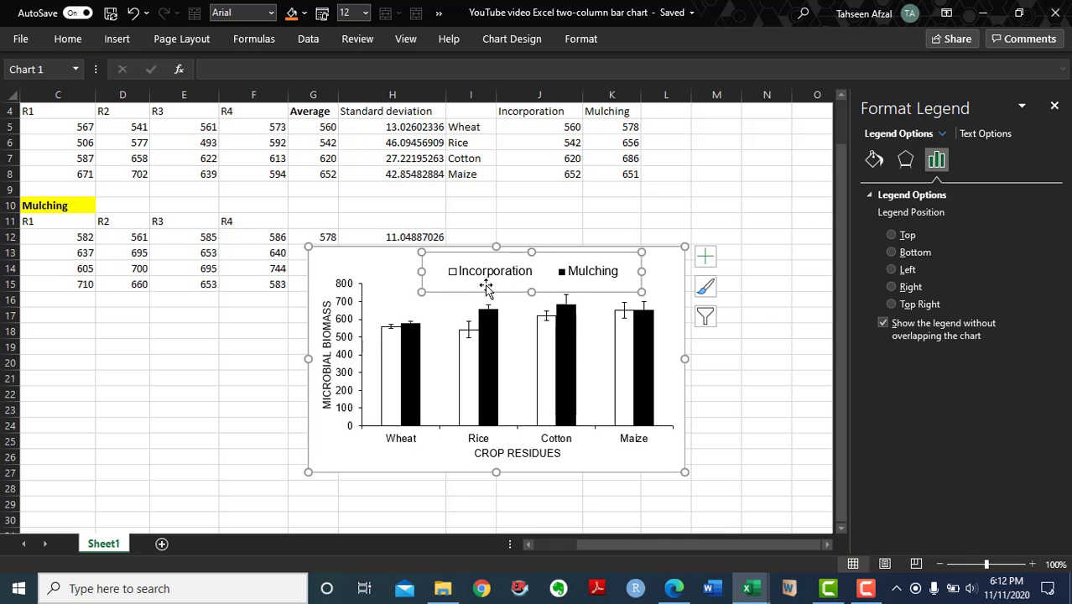
drag(462, 286, 421, 288)
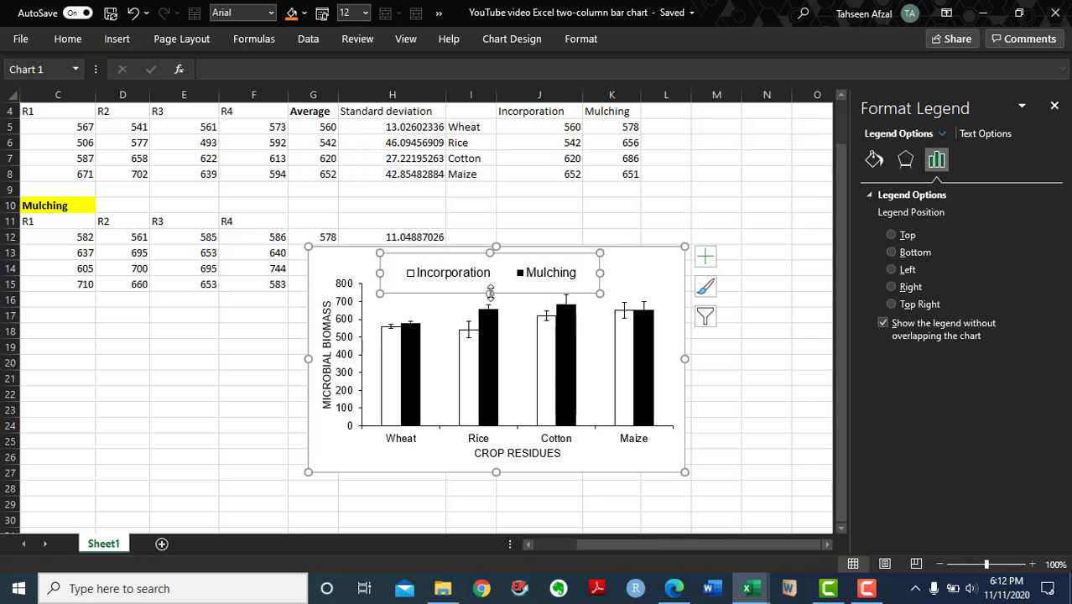
drag(490, 292, 491, 278)
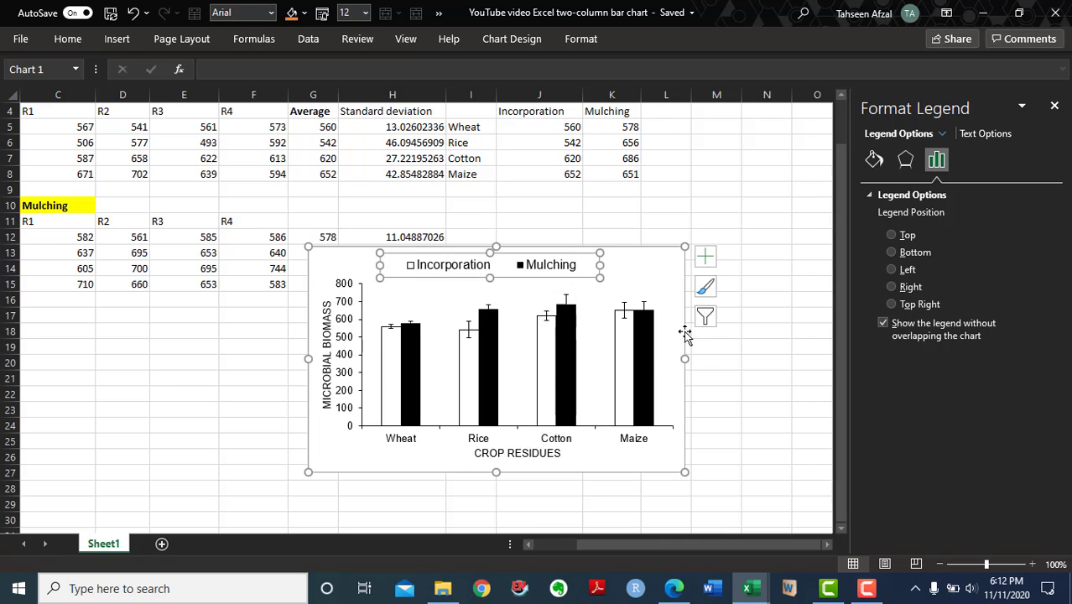
click(663, 364)
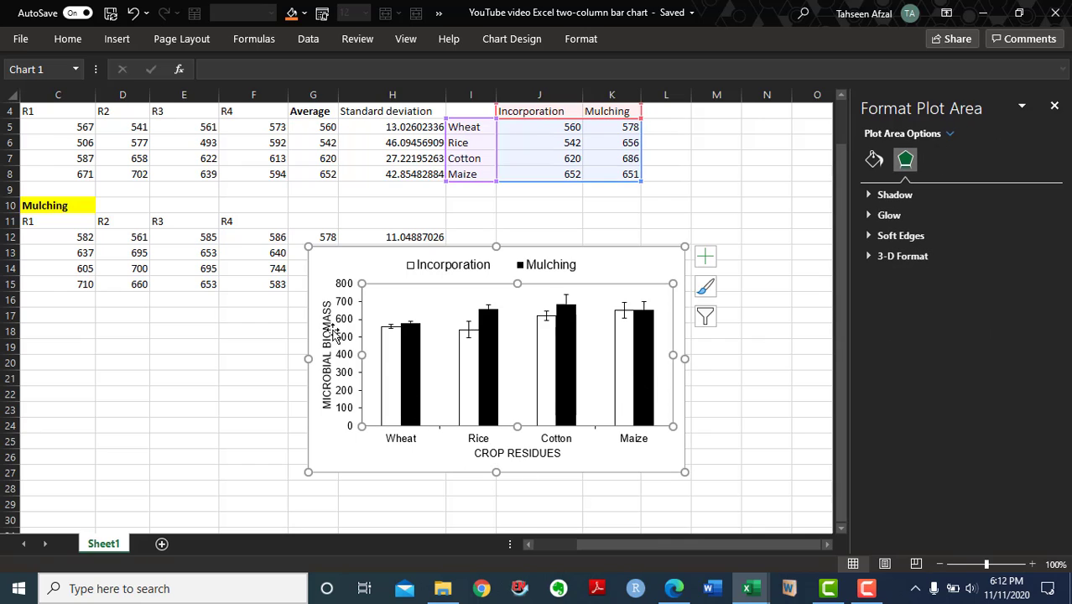